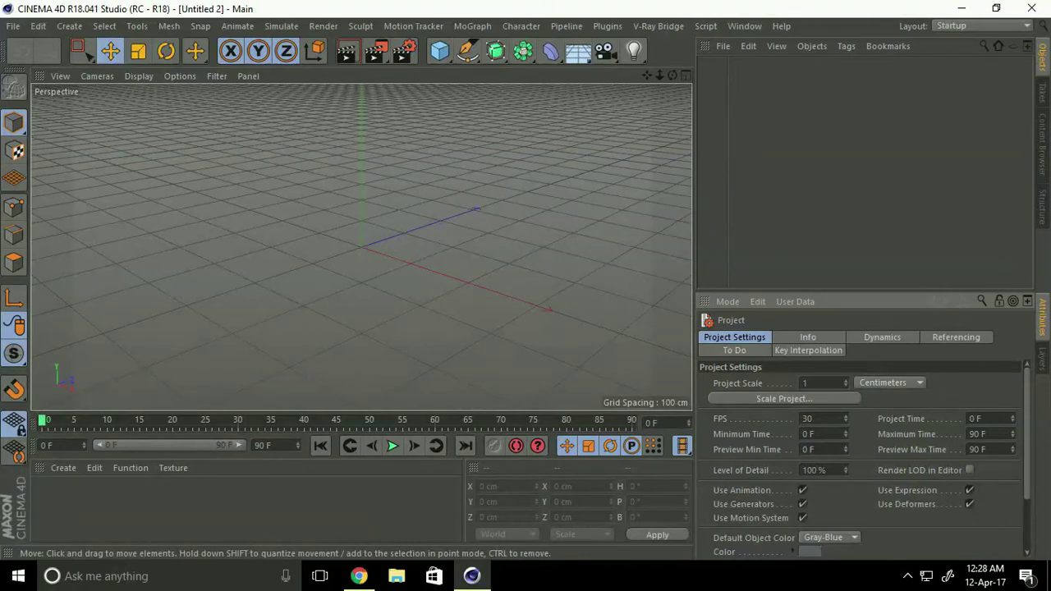
# Add a sphere with a 30 cm radius and 36 segments
pyautogui.click(440, 61)
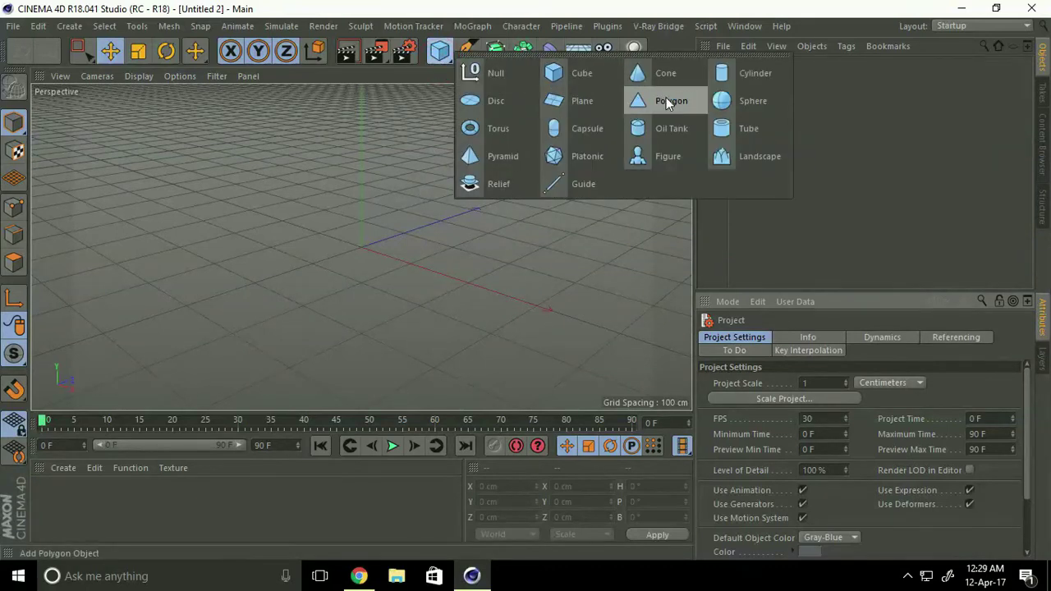
pyautogui.click(720, 100)
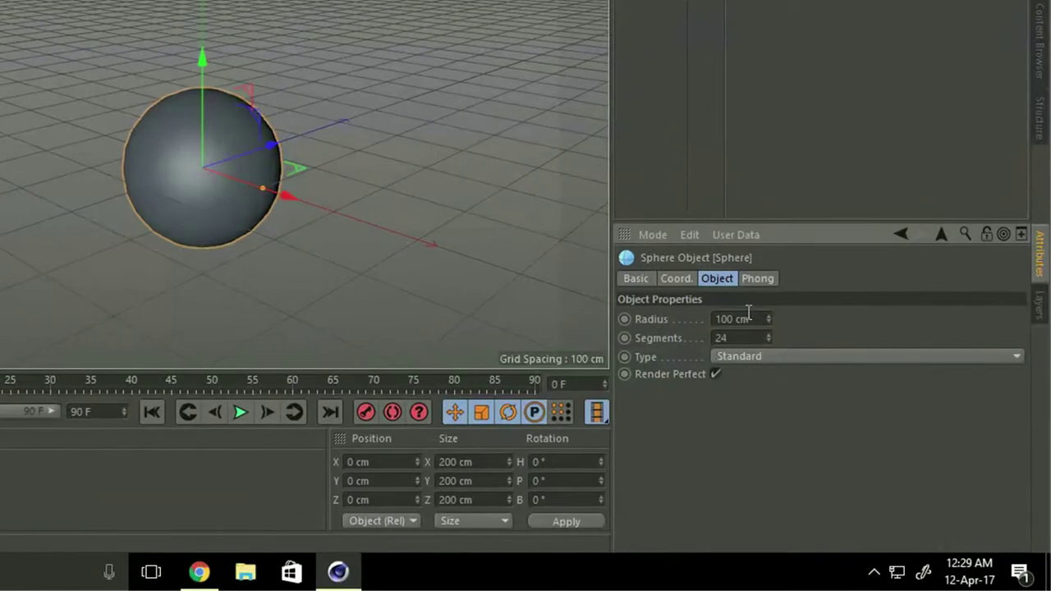
pyautogui.click(810, 371)
pyautogui.moveTo(757, 318); pyautogui.dragTo(713, 319)
pyautogui.write('30')
pyautogui.press('Return')
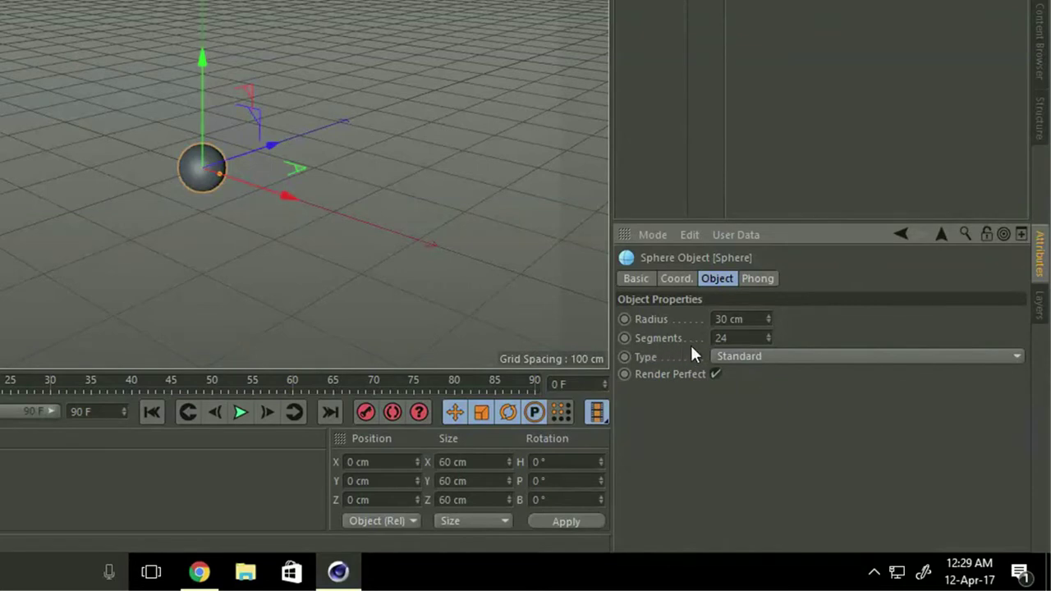
pyautogui.moveTo(739, 338); pyautogui.dragTo(710, 337)
pyautogui.write('36')
pyautogui.press('Return')
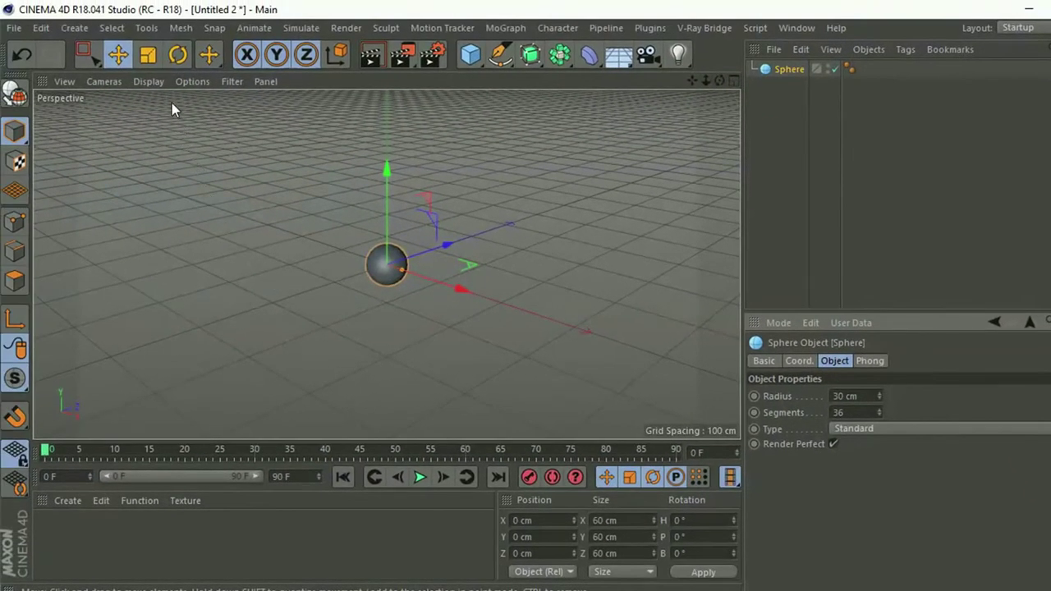
# Switch the viewport display to Gouraud Shading (Lines)
pyautogui.click(149, 81)
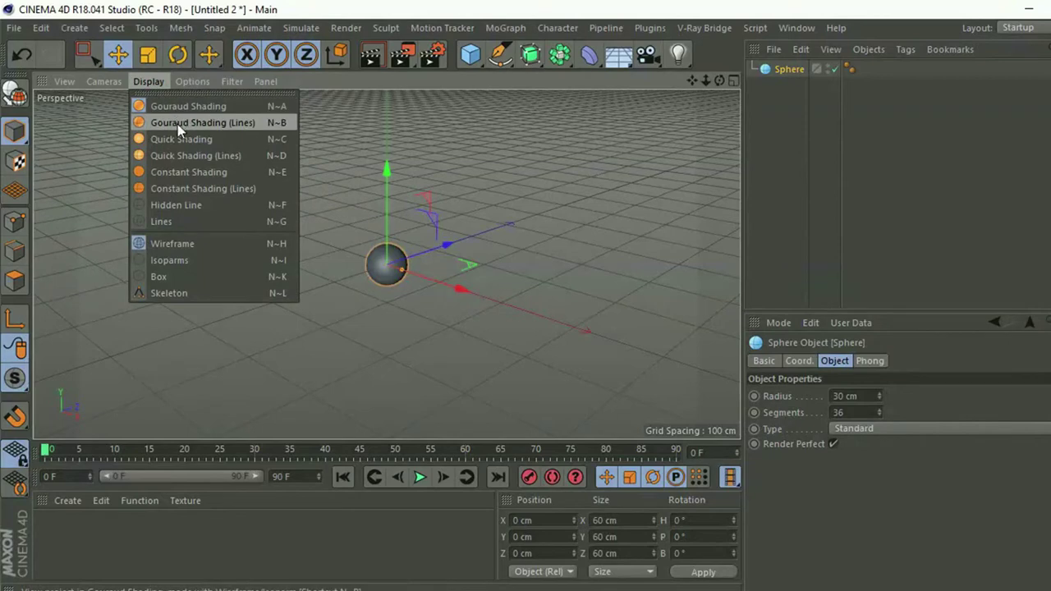
pyautogui.click(239, 122)
pyautogui.moveTo(417, 247)
pyautogui.keyDown('alt'); pyautogui.mouseDown()
pyautogui.moveTo(487, 248)
pyautogui.moveTo(492, 263)
pyautogui.mouseUp(); pyautogui.keyUp('alt')
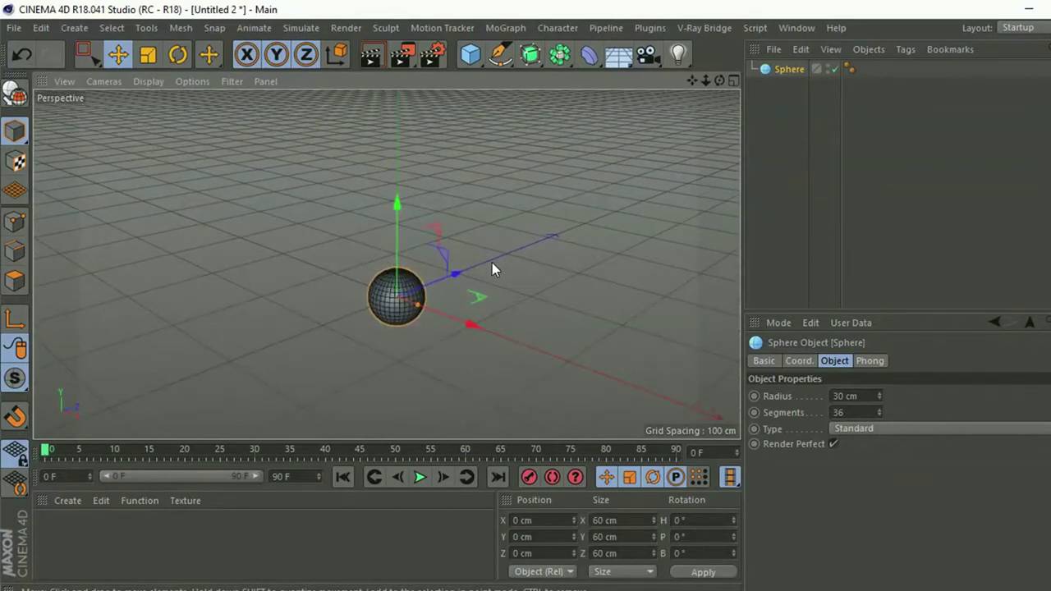
# Add a cube and enter 50 cm for its Size X, Y and Z
pyautogui.click(480, 66)
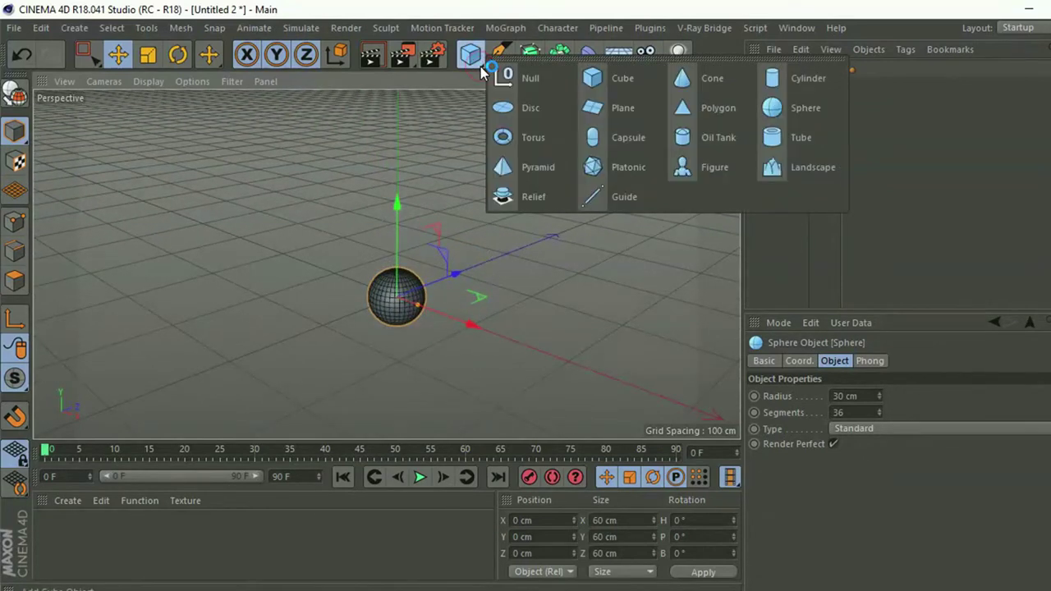
pyautogui.click(635, 87)
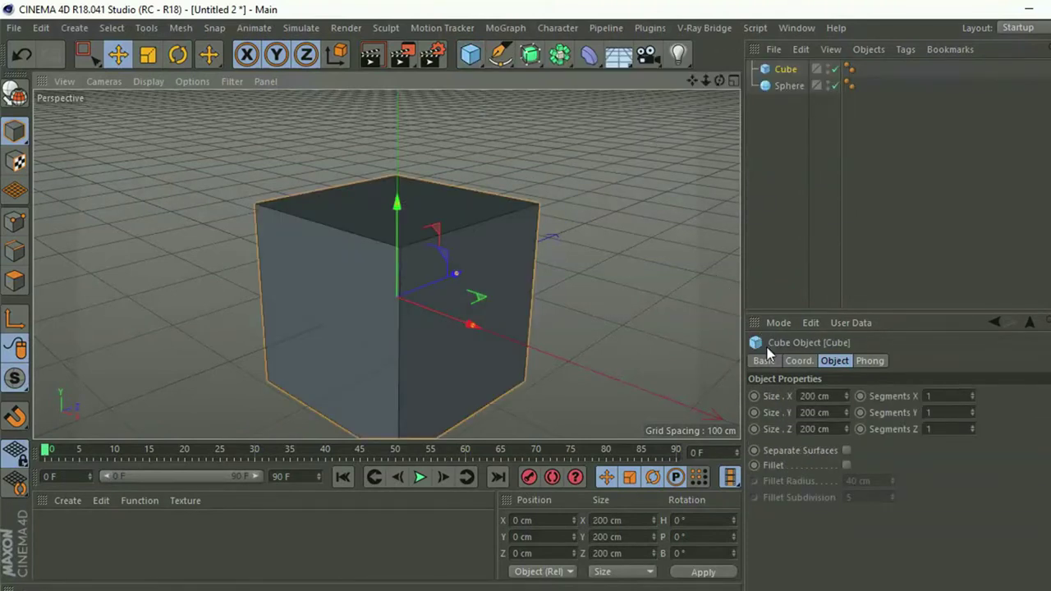
pyautogui.click(817, 396)
pyautogui.write('50')
pyautogui.press('Tab')
pyautogui.write('50')
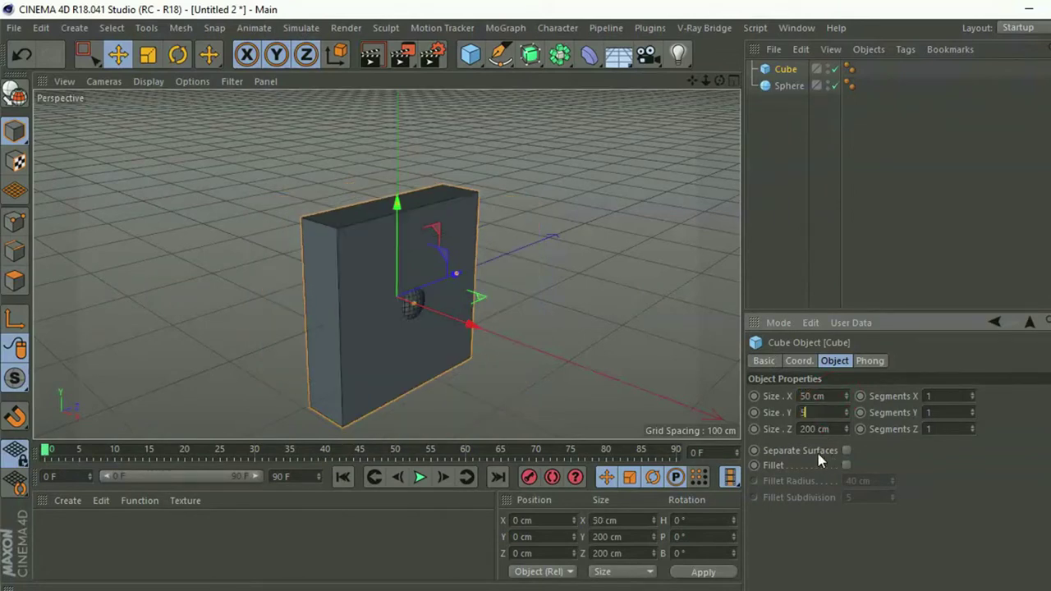
pyautogui.press('Tab')
pyautogui.write('50')
pyautogui.press('Return')
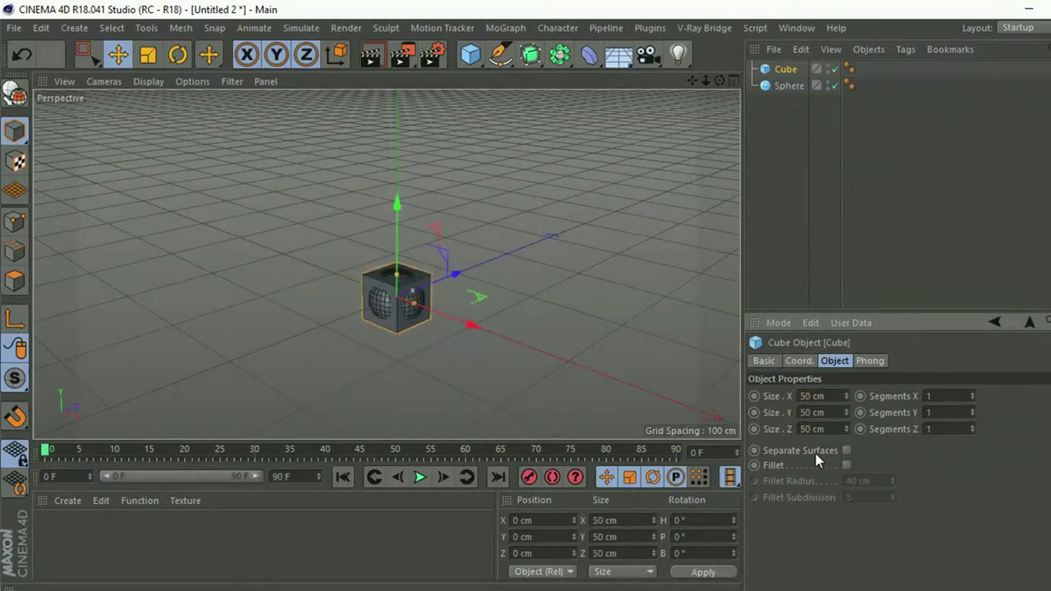
pyautogui.scroll(3, 457, 308)
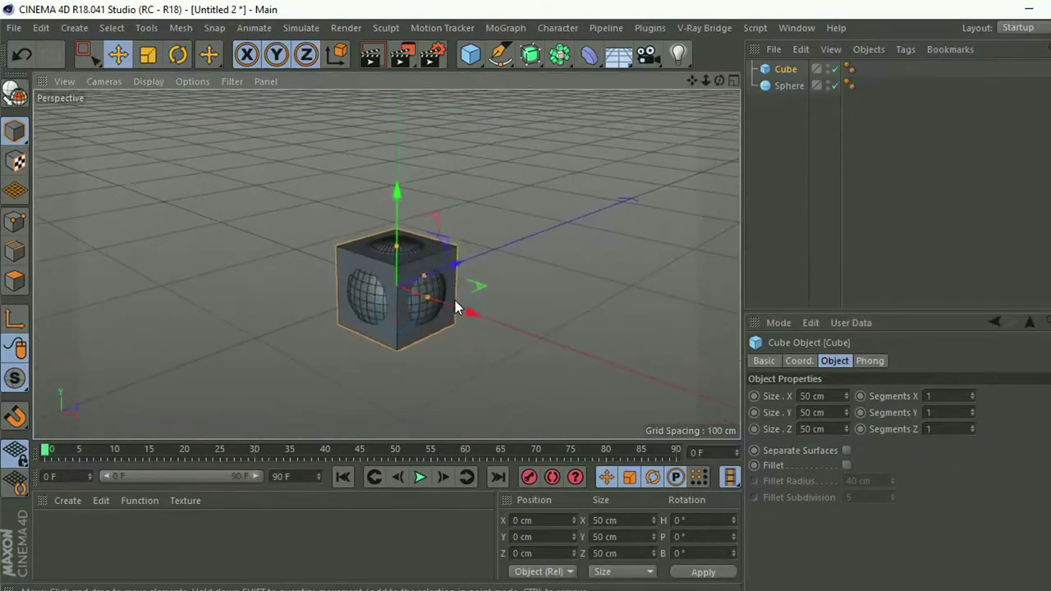
# Change the cube's Size X, Y and Z to 20 cm
pyautogui.click(813, 396)
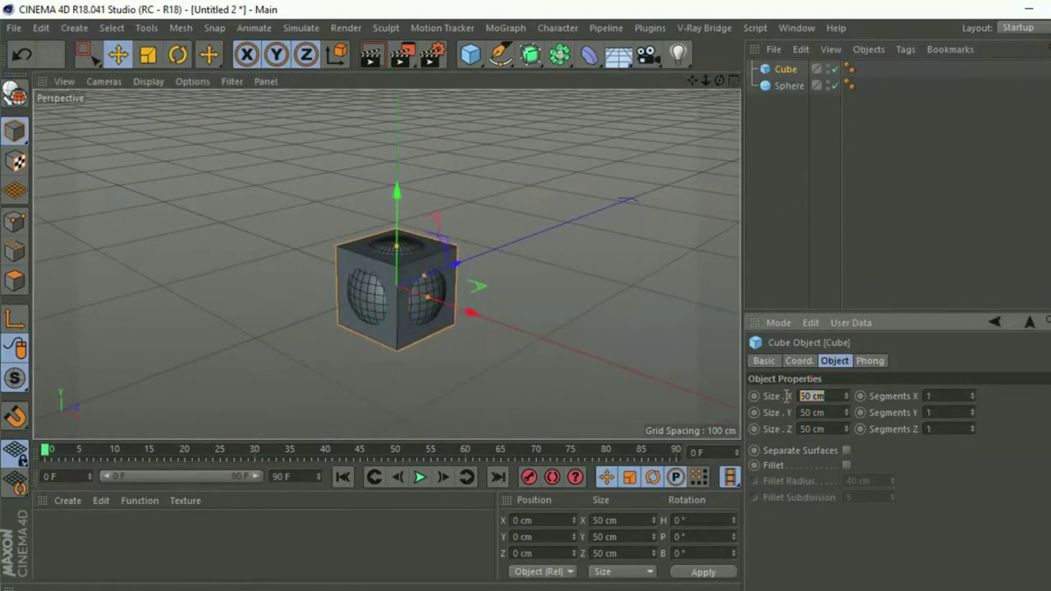
pyautogui.write('20')
pyautogui.press('Tab')
pyautogui.write('20')
pyautogui.press('Tab')
pyautogui.write('20')
pyautogui.press('Return')
# Raise the cube to about Y 40.566 cm so it rests on the sphere
pyautogui.moveTo(401, 200); pyautogui.dragTo(405, 131)
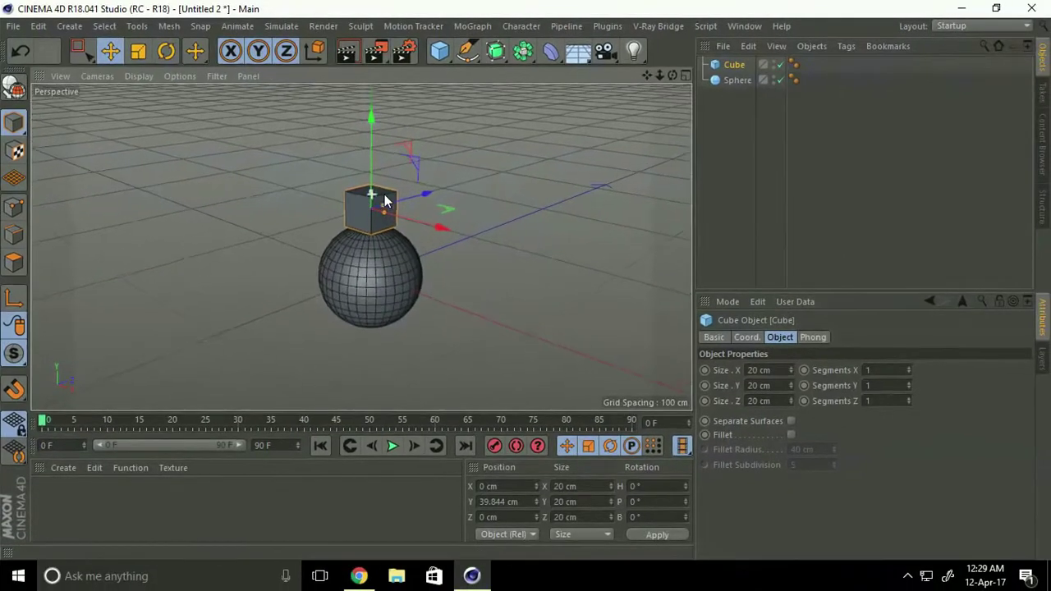
pyautogui.middleClick(417, 213)
pyautogui.middleClick(501, 274)
pyautogui.scroll(8, 316, 217)
pyautogui.keyDown('alt'); pyautogui.moveTo(458, 219); pyautogui.dragTo(264, 214, button='middle'); pyautogui.keyUp('alt')
pyautogui.scroll(4, 364, 238)
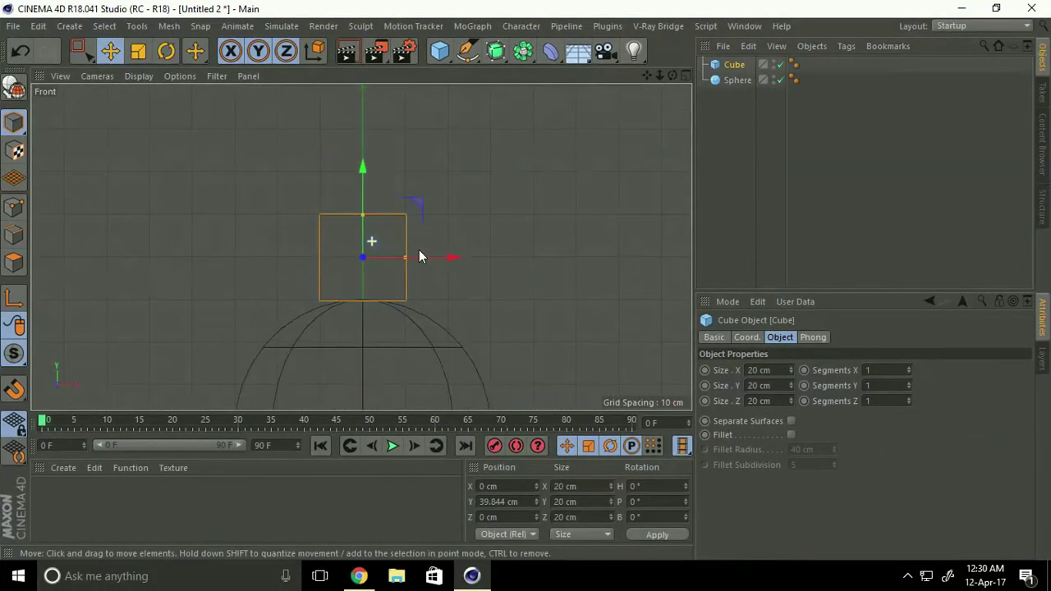
pyautogui.moveTo(366, 169); pyautogui.dragTo(363, 164)
pyautogui.middleClick(364, 164)
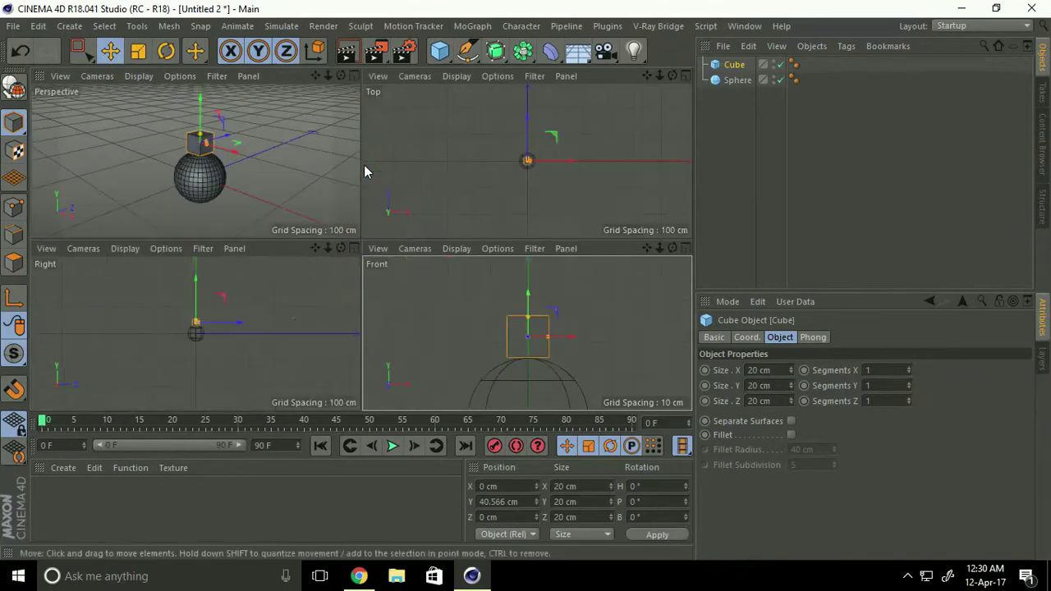
pyautogui.middleClick(235, 166)
pyautogui.moveTo(312, 212)
pyautogui.keyDown('alt'); pyautogui.mouseDown()
pyautogui.moveTo(329, 213)
pyautogui.moveTo(320, 228)
pyautogui.mouseUp(); pyautogui.keyUp('alt')
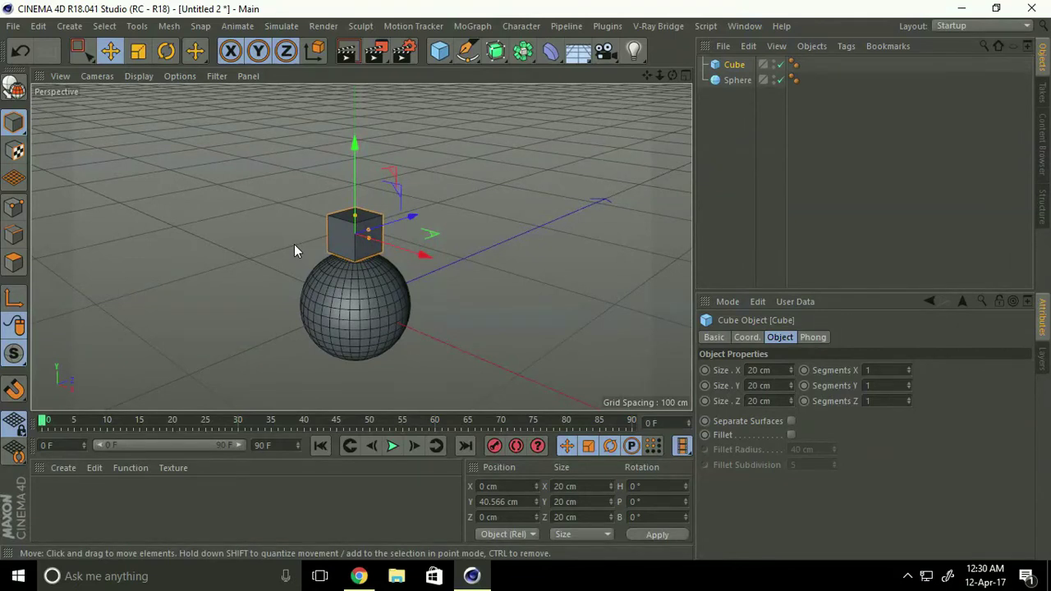
# Make the cube editable and rectangle-select all of its edges
pyautogui.click(12, 90)
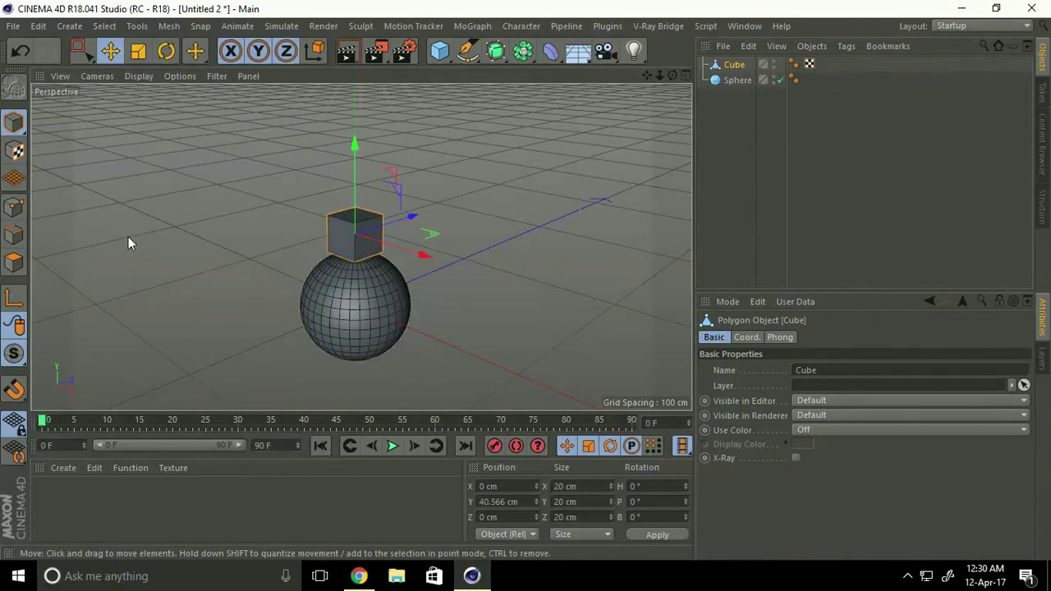
pyautogui.click(15, 235)
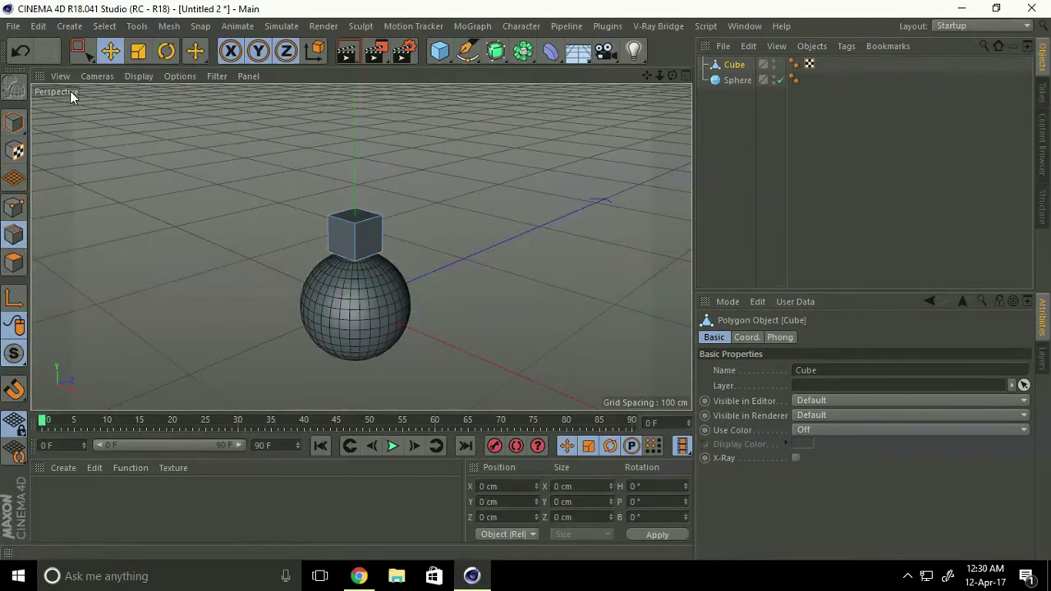
pyautogui.click(83, 59)
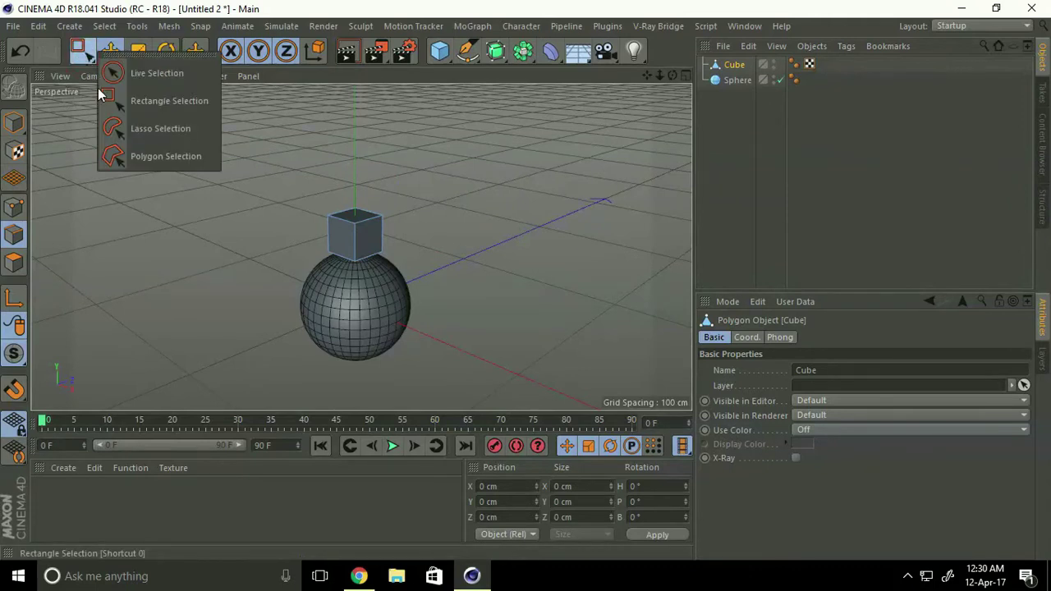
pyautogui.click(180, 105)
pyautogui.moveTo(256, 146); pyautogui.dragTo(472, 300)
pyautogui.scroll(2, 370, 245)
pyautogui.scroll(3, 370, 245)
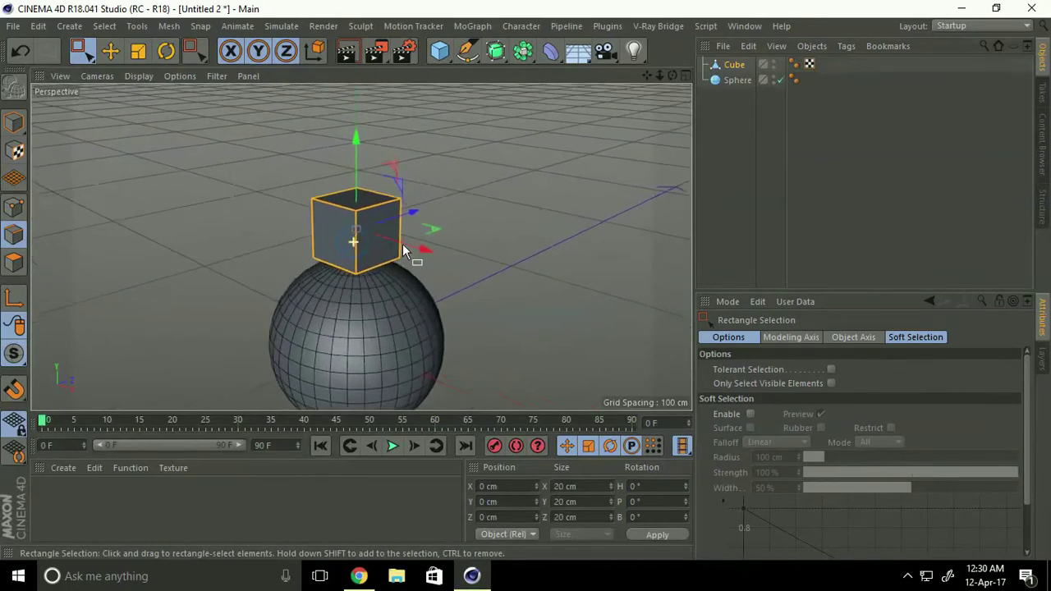
# Bevel the selected edges with a 3 cm offset and 4 subdivisions
pyautogui.rightClick(358, 249)
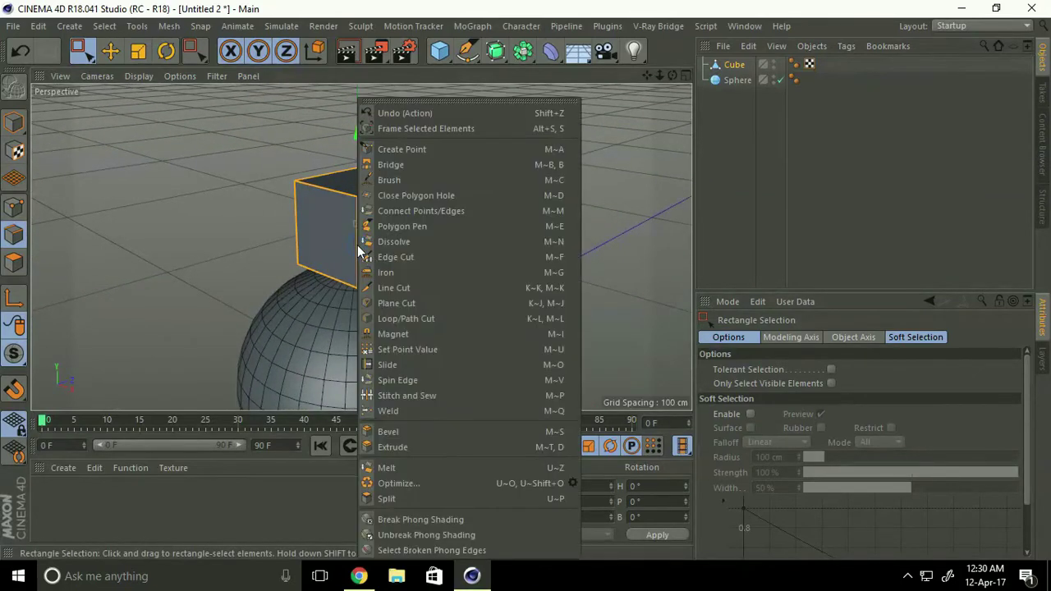
pyautogui.click(403, 433)
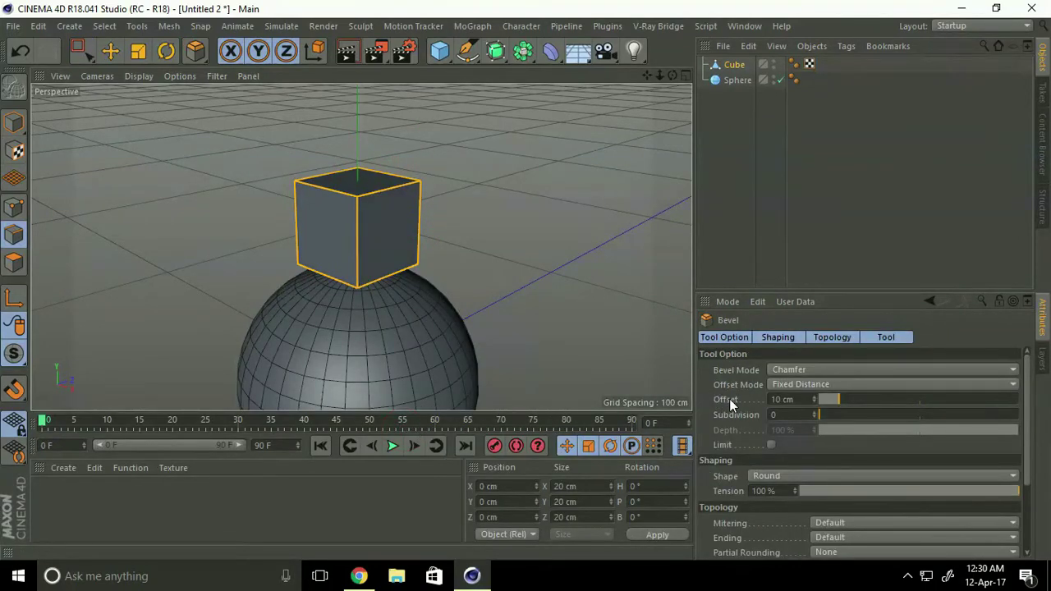
pyautogui.doubleClick(784, 399)
pyautogui.write('3')
pyautogui.press('Return')
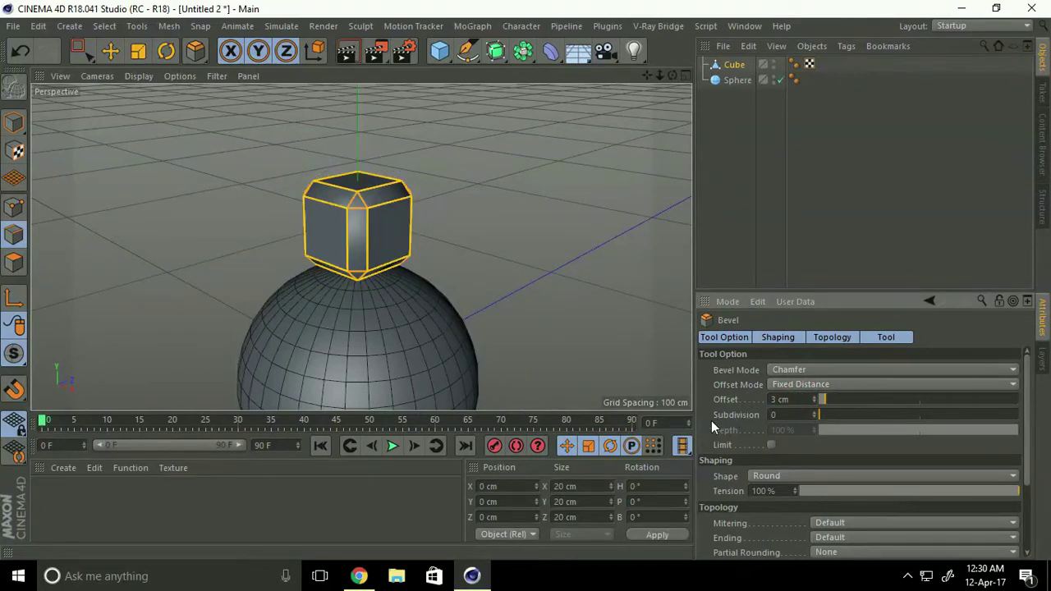
pyautogui.doubleClick(786, 415)
pyautogui.write('4')
pyautogui.press('Return')
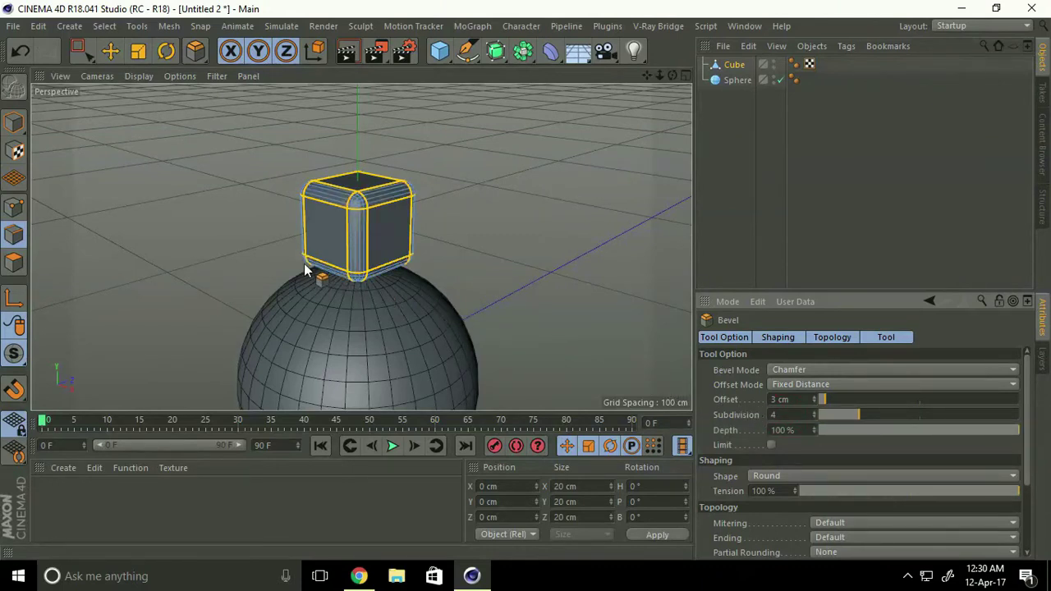
pyautogui.click(110, 51)
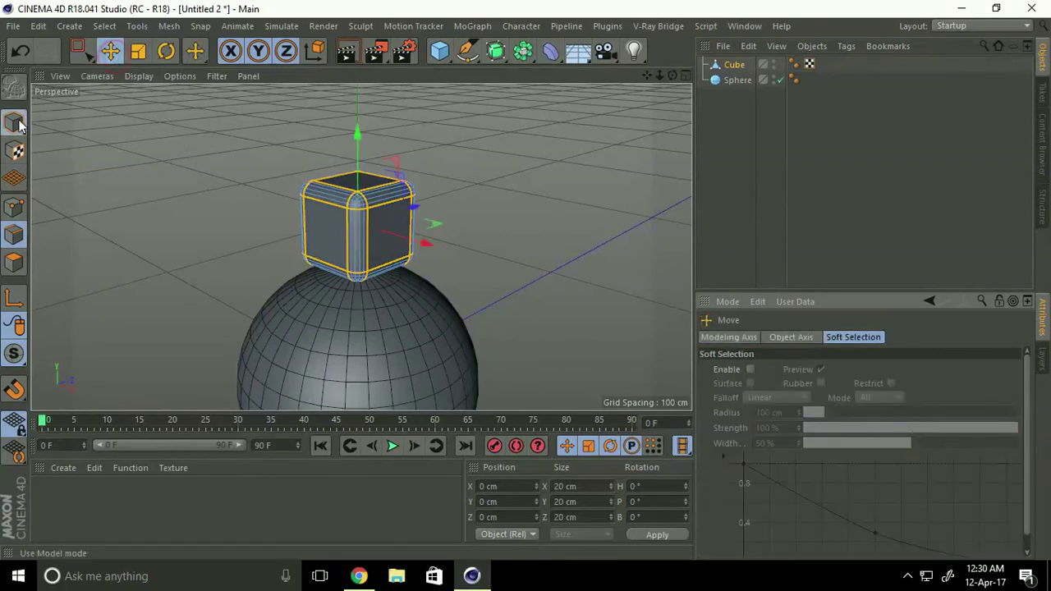
pyautogui.click(171, 161)
# Add a MoGraph Cloner and make the Cube its child
pyautogui.click(341, 237)
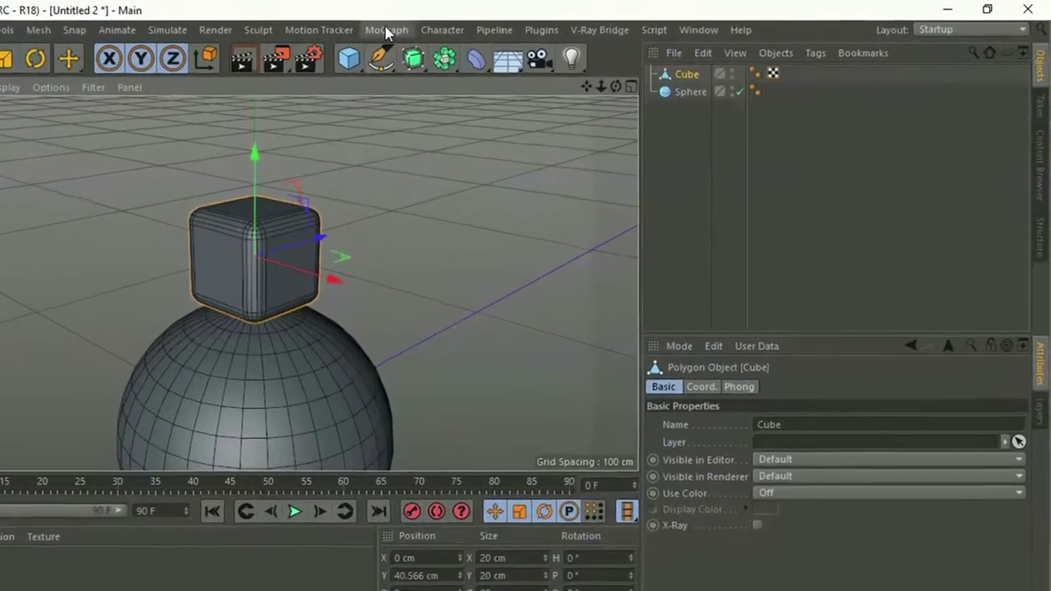
pyautogui.click(386, 32)
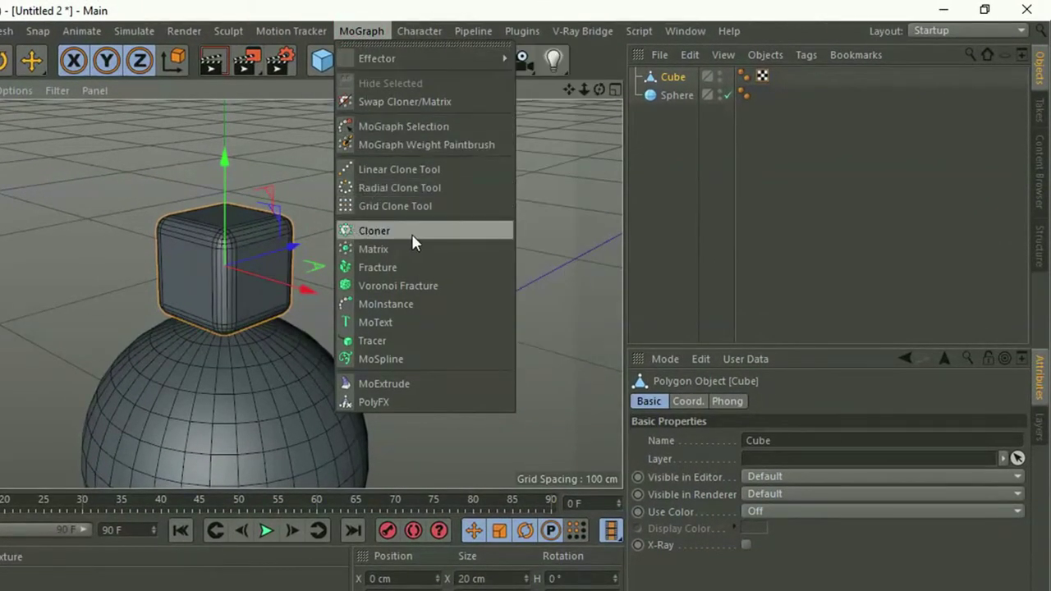
pyautogui.click(411, 239)
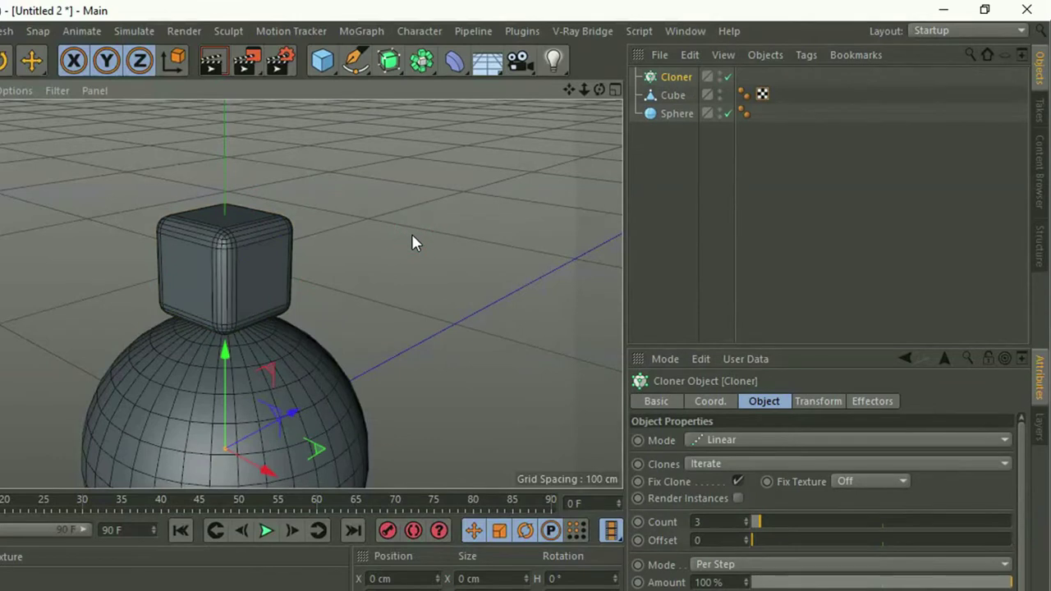
pyautogui.click(673, 97)
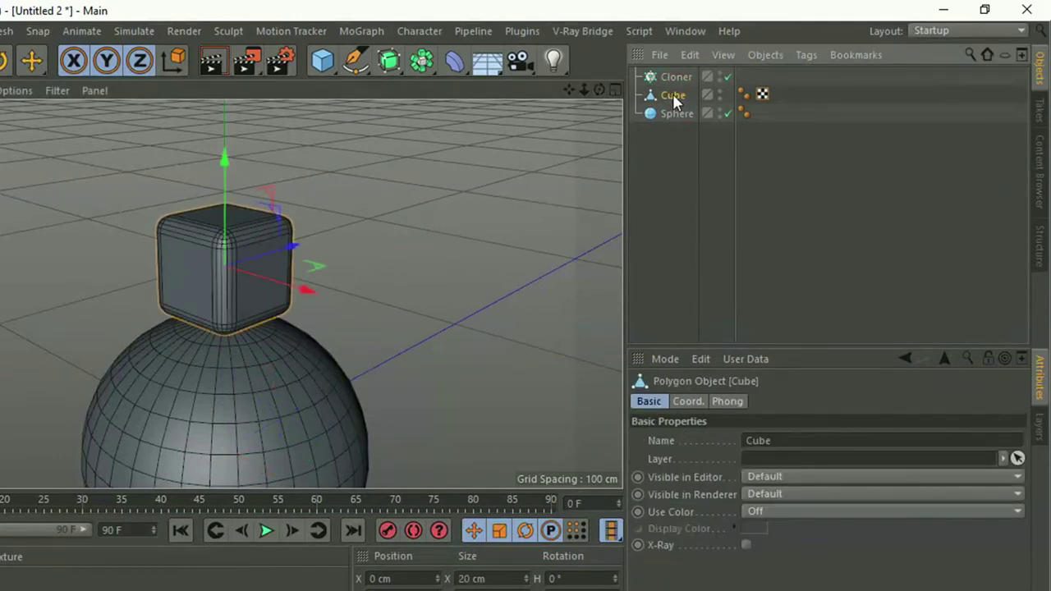
pyautogui.moveTo(673, 97); pyautogui.dragTo(675, 79)
pyautogui.click(682, 79)
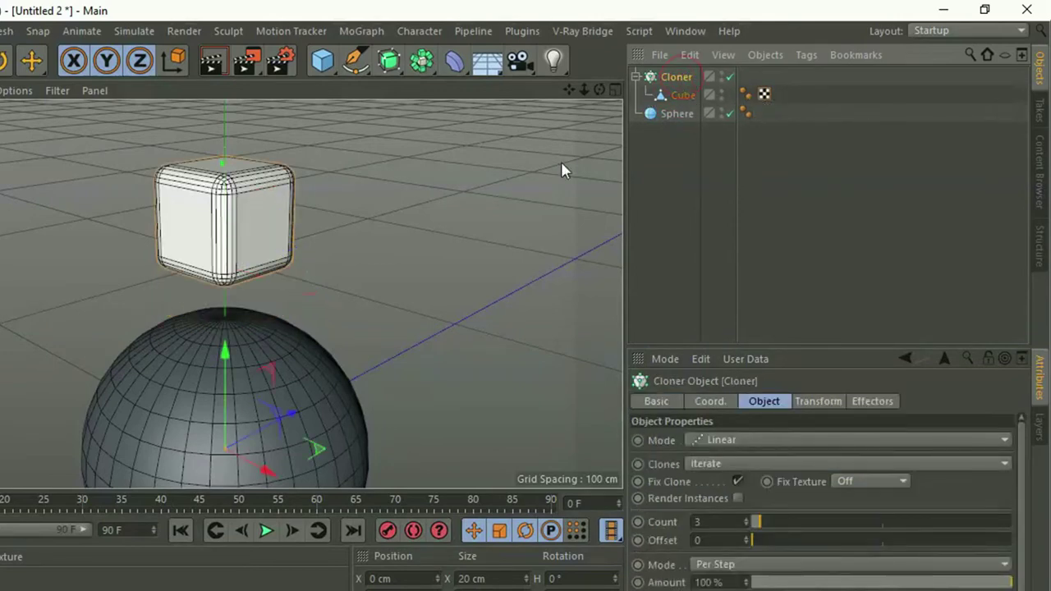
pyautogui.scroll(-5, 399, 364)
pyautogui.keyDown('alt'); pyautogui.moveTo(406, 362); pyautogui.dragTo(315, 392, button='middle'); pyautogui.keyUp('alt')
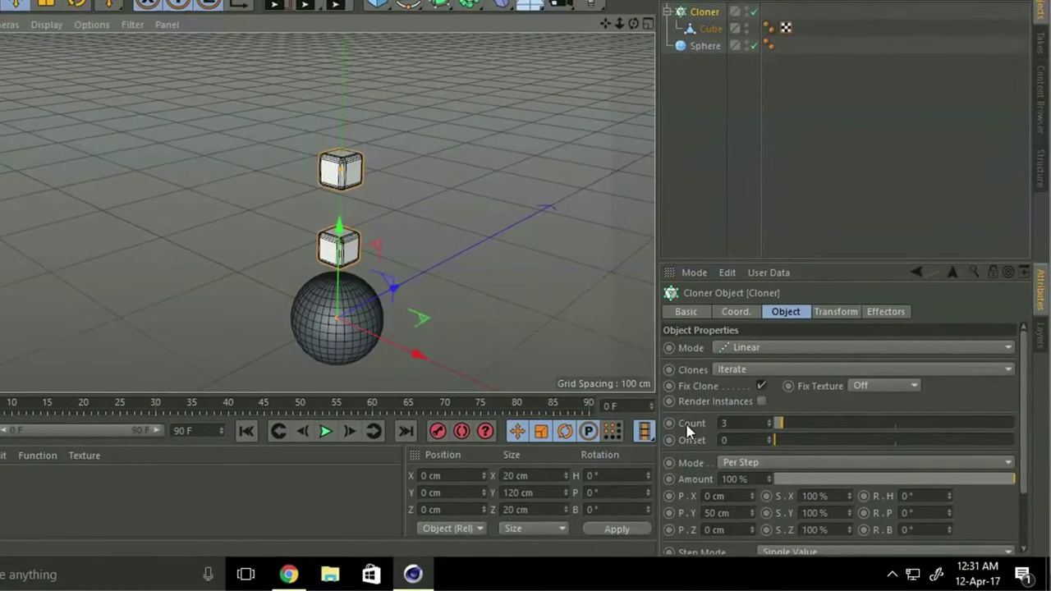
# Set the Cloner to 10 copies spaced 21 cm apart on Y
pyautogui.click(745, 422)
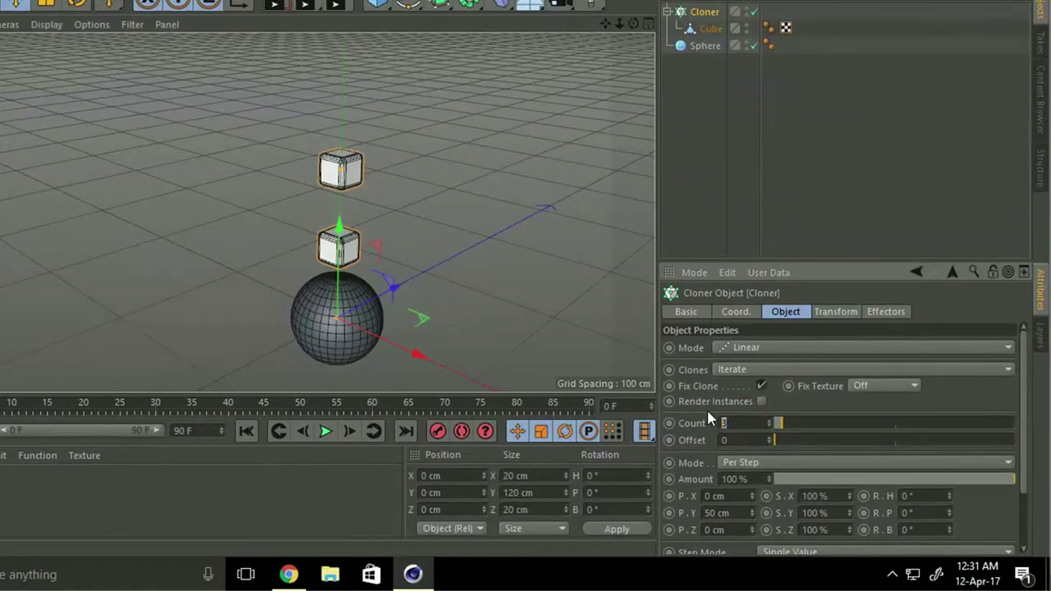
pyautogui.write('10')
pyautogui.press('Return')
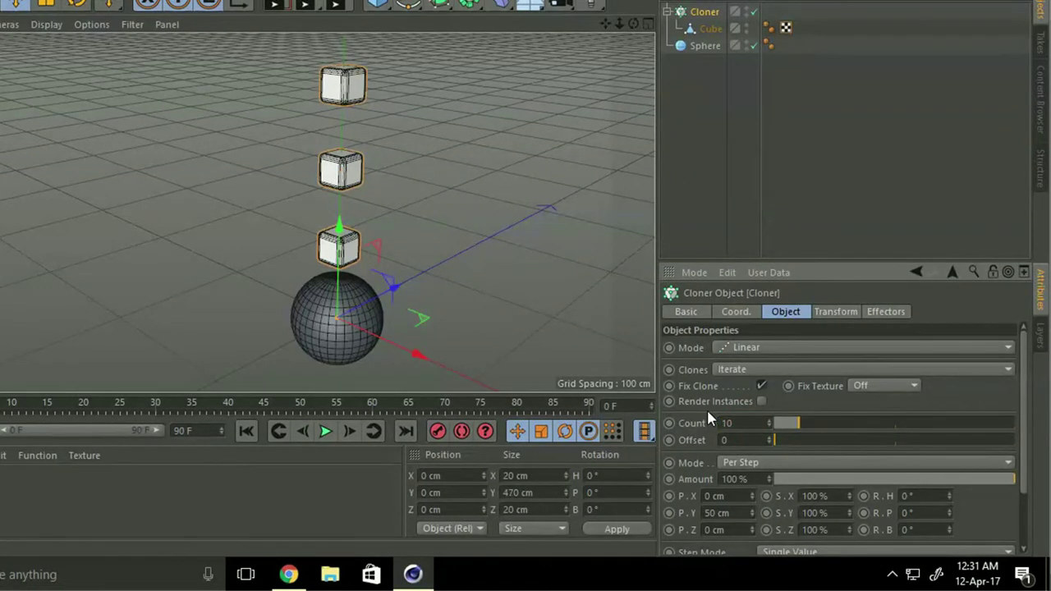
pyautogui.scroll(-5, 418, 156)
pyautogui.moveTo(422, 145)
pyautogui.keyDown('alt'); pyautogui.mouseDown(button='middle')
pyautogui.moveTo(344, 320)
pyautogui.moveTo(471, 253)
pyautogui.moveTo(321, 364)
pyautogui.moveTo(324, 283)
pyautogui.mouseUp(button='middle'); pyautogui.keyUp('alt')
pyautogui.scroll(2, 471, 253)
pyautogui.moveTo(324, 283)
pyautogui.keyDown('alt'); pyautogui.mouseDown(button='right')
pyautogui.moveTo(338, 264)
pyautogui.moveTo(394, 277)
pyautogui.moveTo(471, 254)
pyautogui.moveTo(467, 247)
pyautogui.mouseUp(button='right'); pyautogui.keyUp('alt')
pyautogui.keyDown('alt'); pyautogui.moveTo(467, 240); pyautogui.dragTo(430, 272, button='middle'); pyautogui.keyUp('alt')
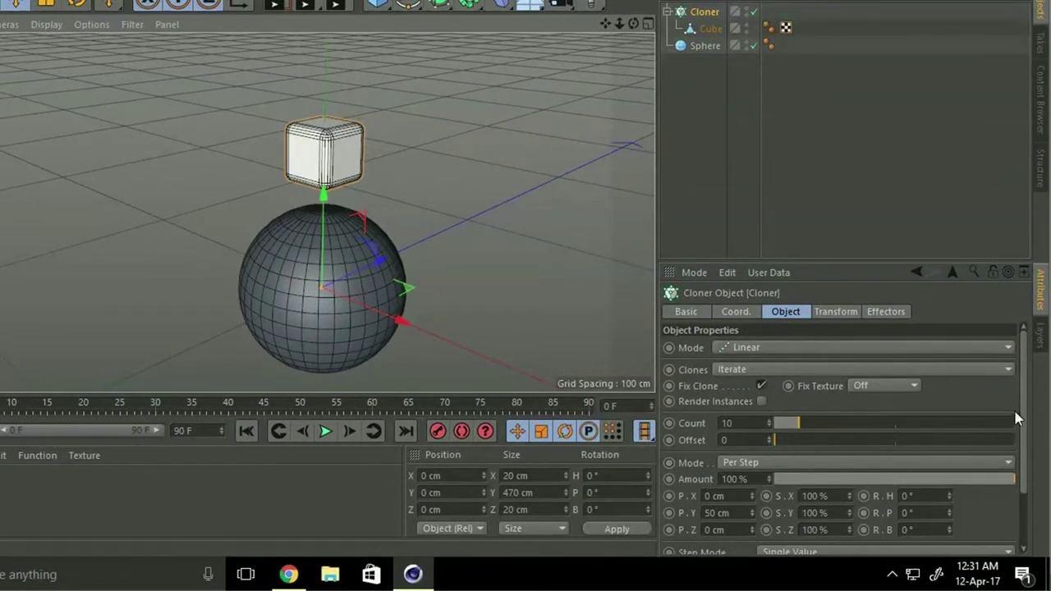
pyautogui.moveTo(1025, 396); pyautogui.dragTo(1023, 460)
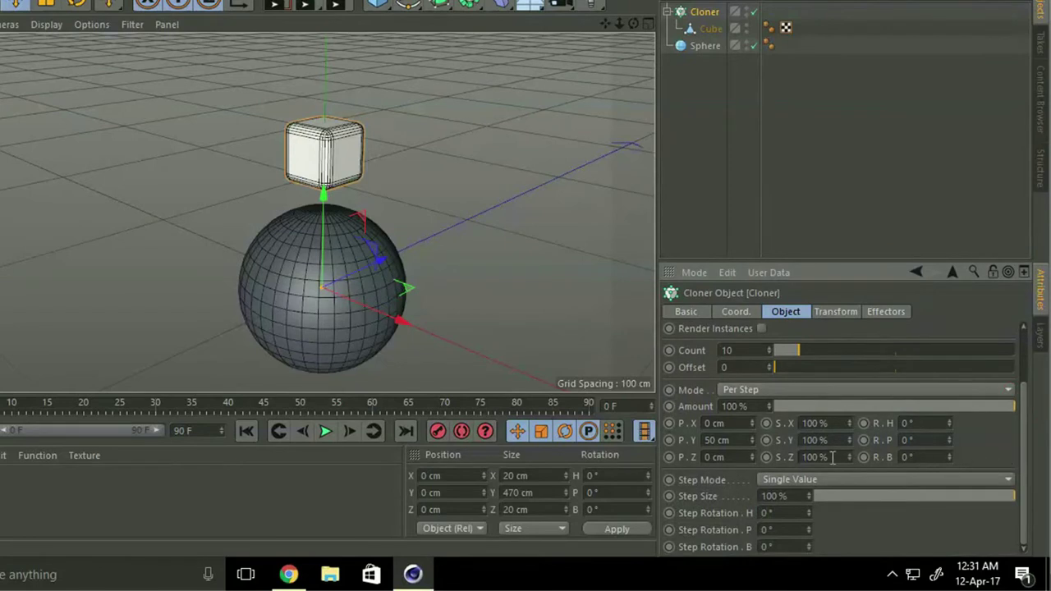
pyautogui.moveTo(752, 443); pyautogui.dragTo(748, 447)
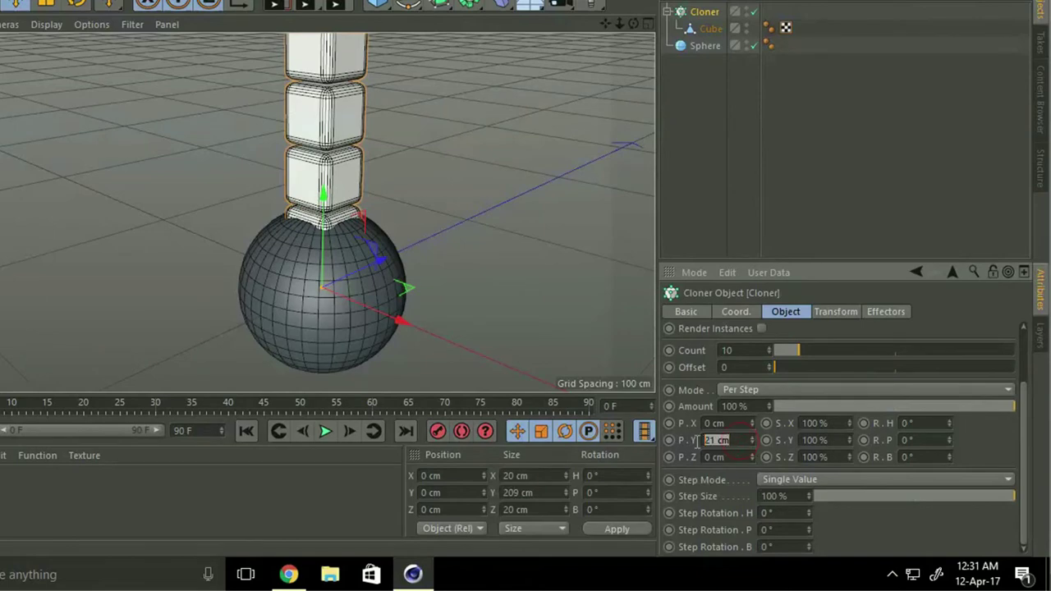
# Inspect the gaps between the cloned cubes in the Front view
pyautogui.middleClick(392, 238)
pyautogui.middleClick(402, 279)
pyautogui.scroll(5, 424, 270)
pyautogui.keyDown('alt'); pyautogui.moveTo(425, 273); pyautogui.dragTo(466, 235, button='middle'); pyautogui.keyUp('alt')
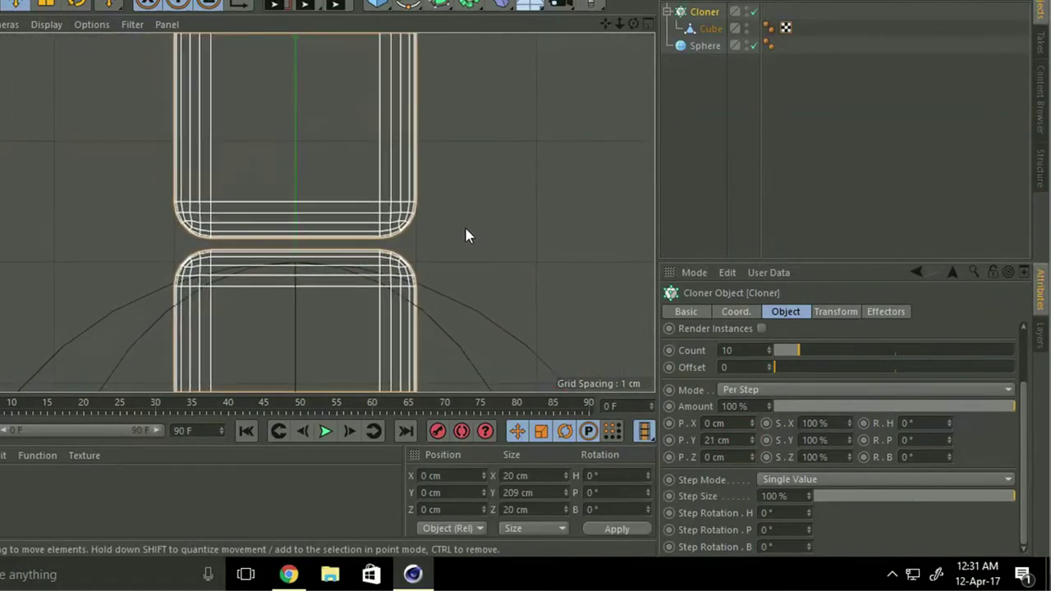
pyautogui.middleClick(466, 234)
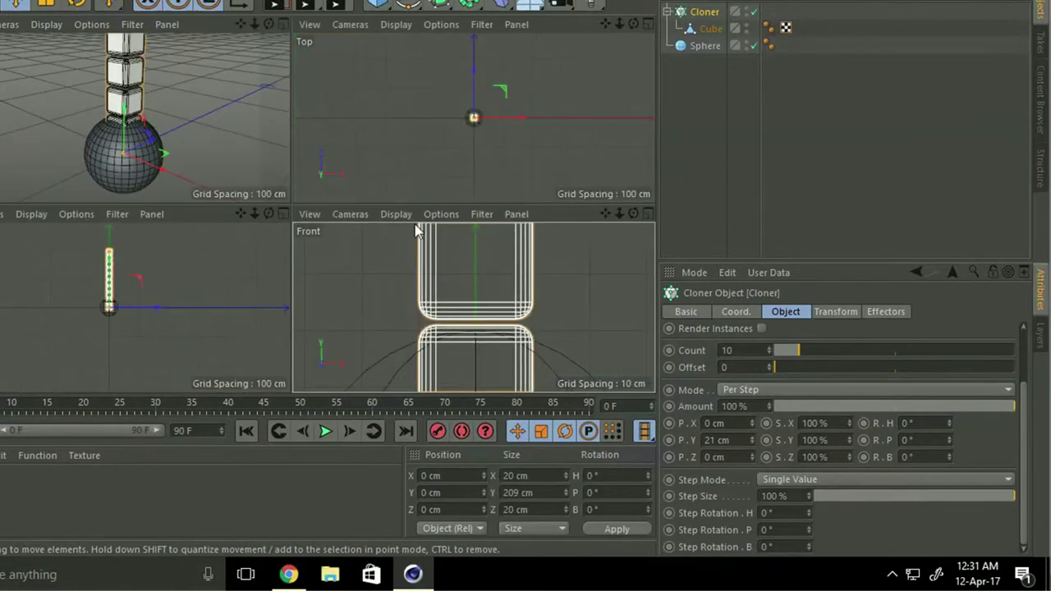
pyautogui.scroll(-3, 586, 303)
pyautogui.middleClick(526, 305)
pyautogui.scroll(-4, 519, 298)
# Raise the Cloner to about 40 cm so the stack sits on the sphere
pyautogui.moveTo(395, 185); pyautogui.dragTo(473, 257)
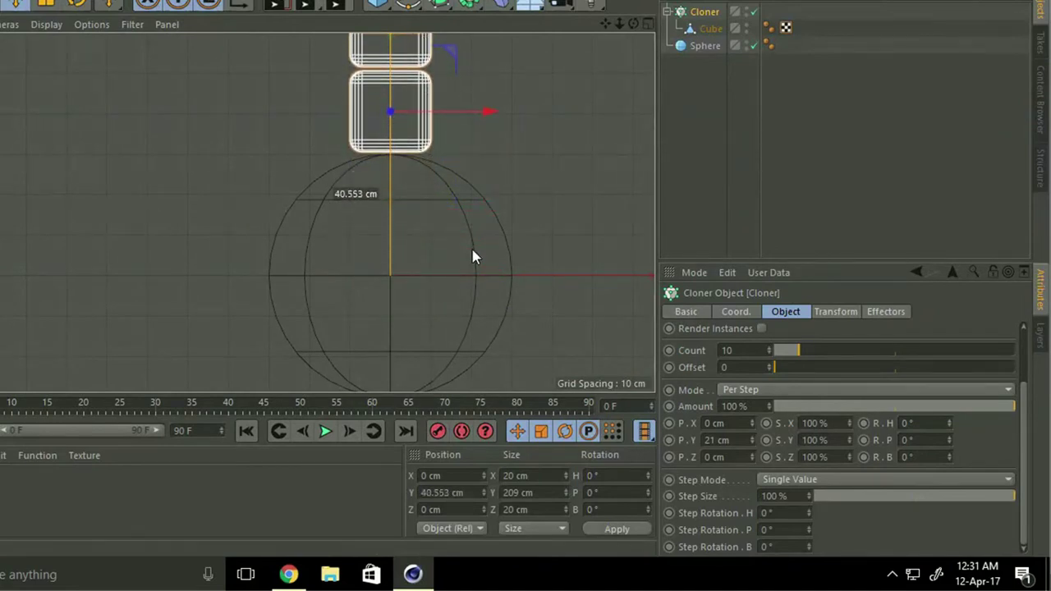
pyautogui.moveTo(473, 257); pyautogui.dragTo(474, 254)
pyautogui.middleClick(356, 258)
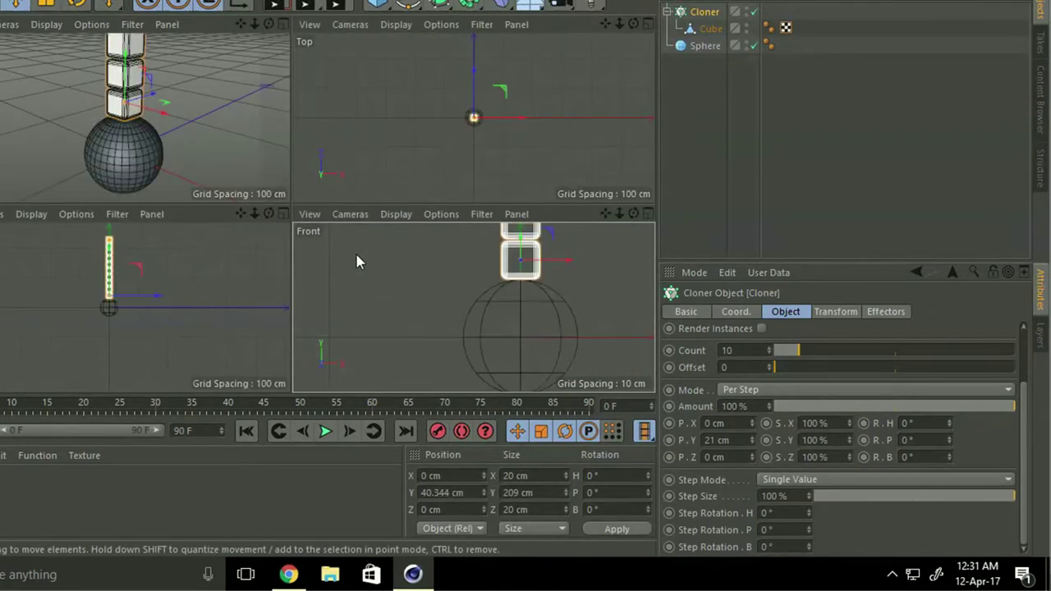
pyautogui.middleClick(185, 164)
pyautogui.keyDown('alt'); pyautogui.moveTo(441, 209); pyautogui.dragTo(344, 325); pyautogui.keyUp('alt')
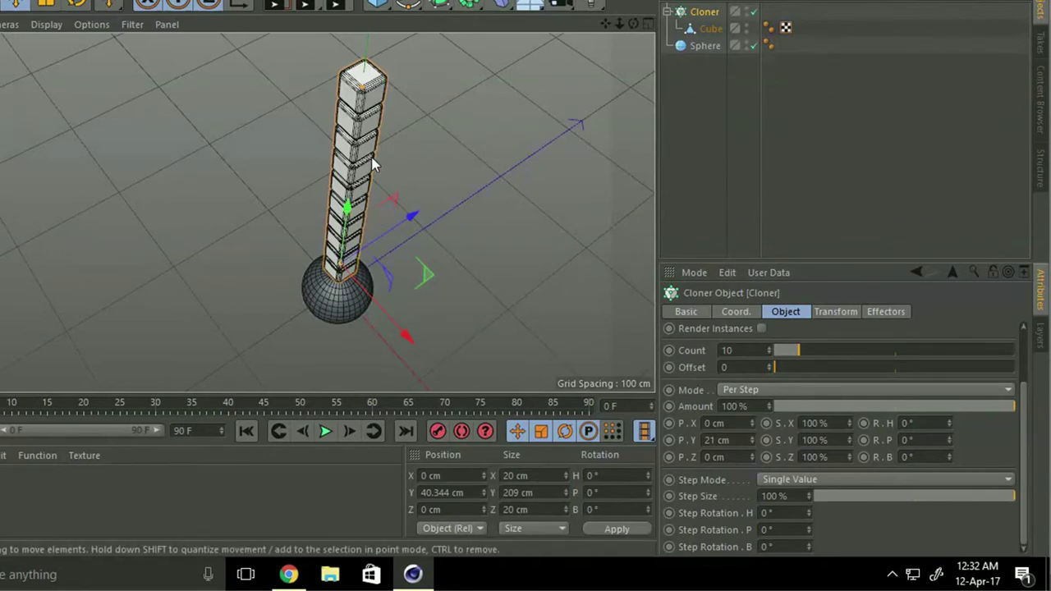
pyautogui.keyDown('alt'); pyautogui.moveTo(375, 78); pyautogui.dragTo(427, 141, button='right'); pyautogui.keyUp('alt')
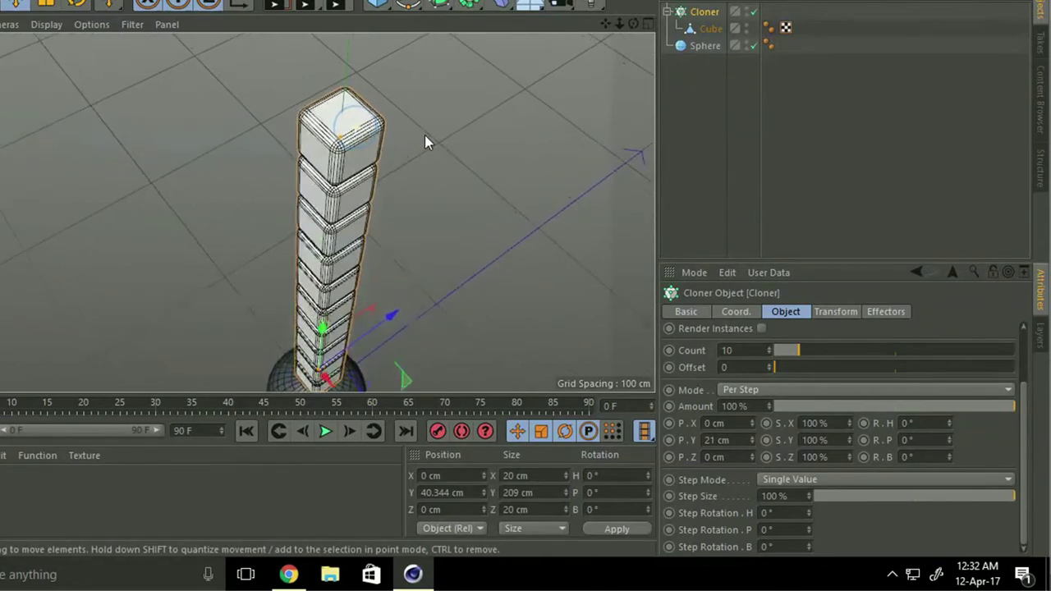
# Set the Cloner's per-step S.X and S.Z scale to 93%
pyautogui.click(845, 422)
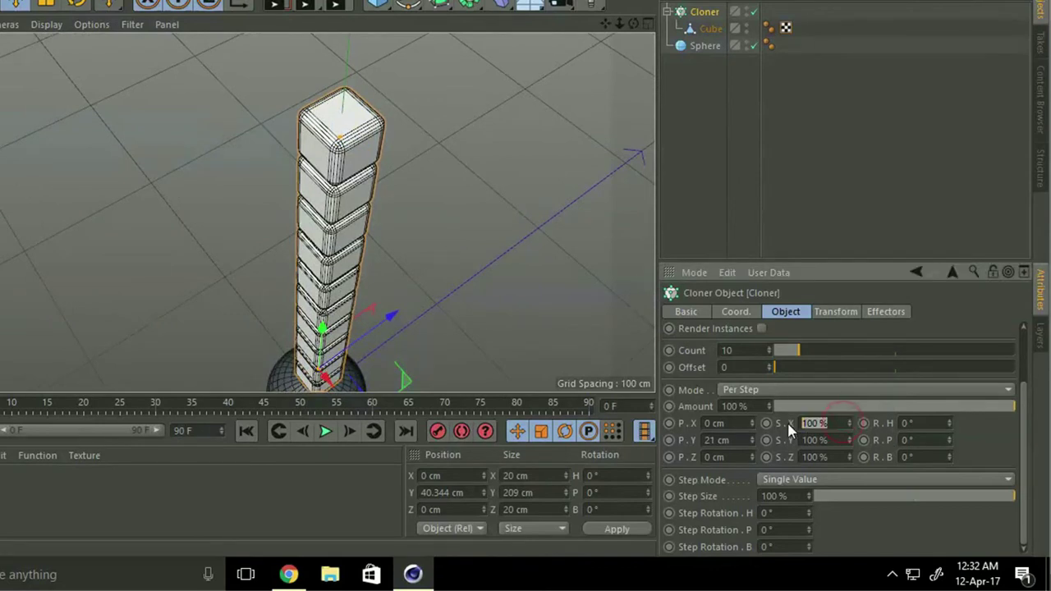
pyautogui.write('93')
pyautogui.press('Tab')
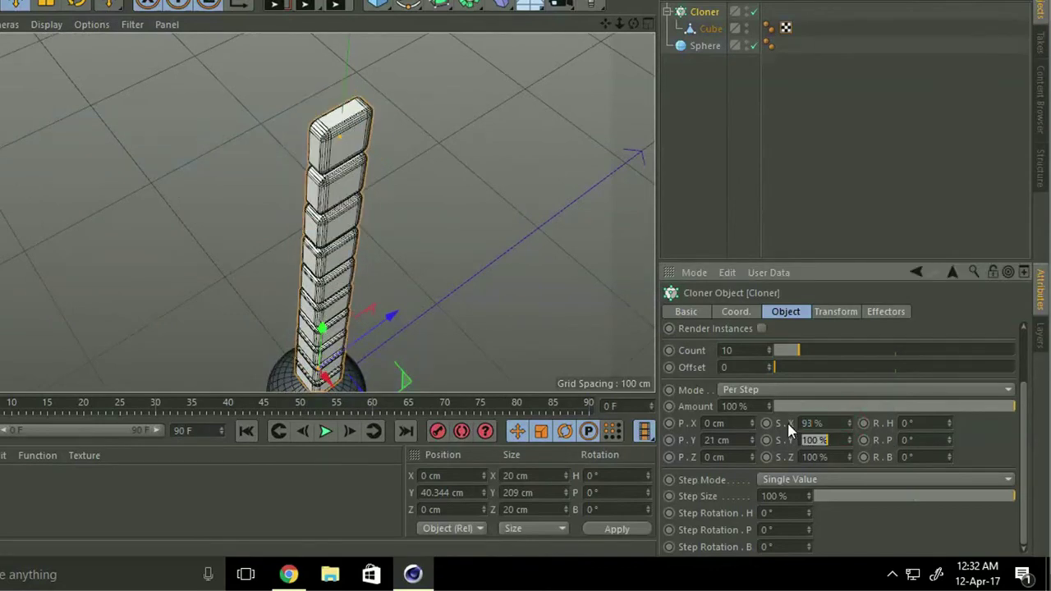
pyautogui.click(841, 457)
pyautogui.write('93')
pyautogui.press('Return')
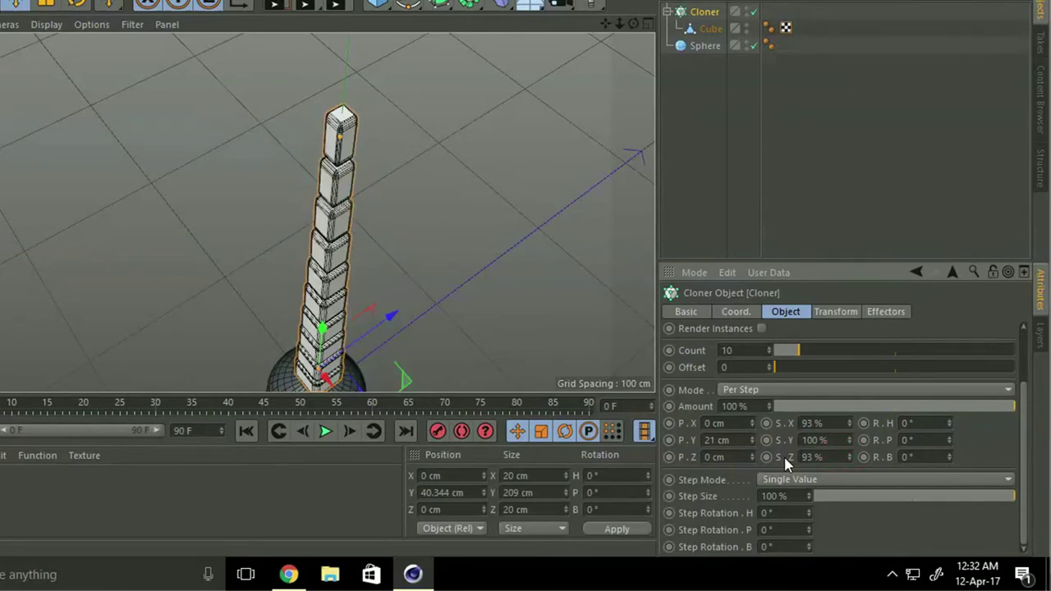
pyautogui.keyDown('alt'); pyautogui.moveTo(362, 198); pyautogui.dragTo(399, 189); pyautogui.keyUp('alt')
pyautogui.keyDown('alt'); pyautogui.moveTo(424, 261); pyautogui.dragTo(472, 249); pyautogui.keyUp('alt')
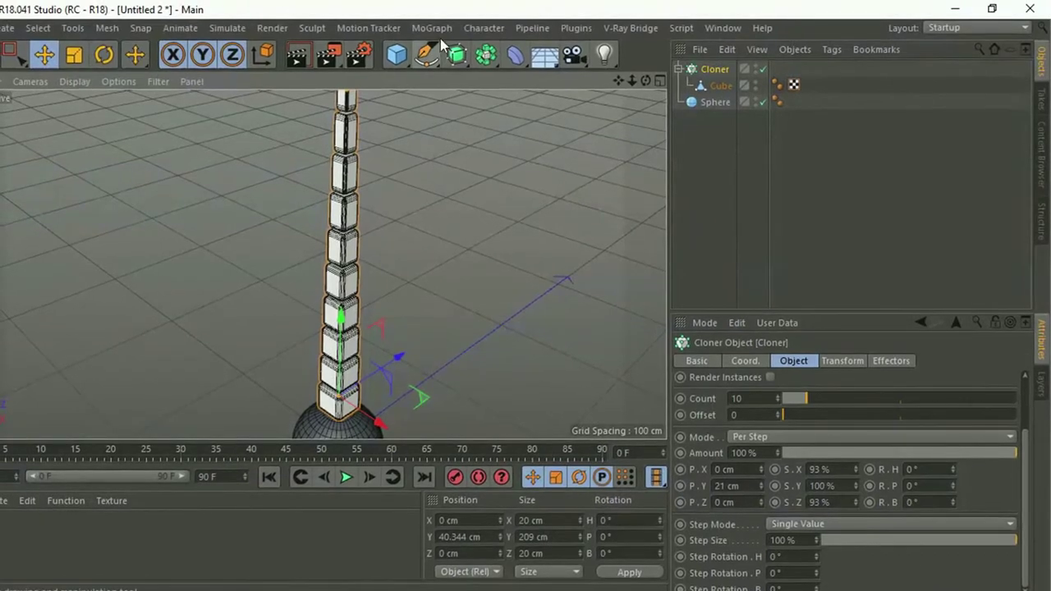
# Add a second cloner, Cloner.1, and nest the original Cloner inside it
pyautogui.click(429, 28)
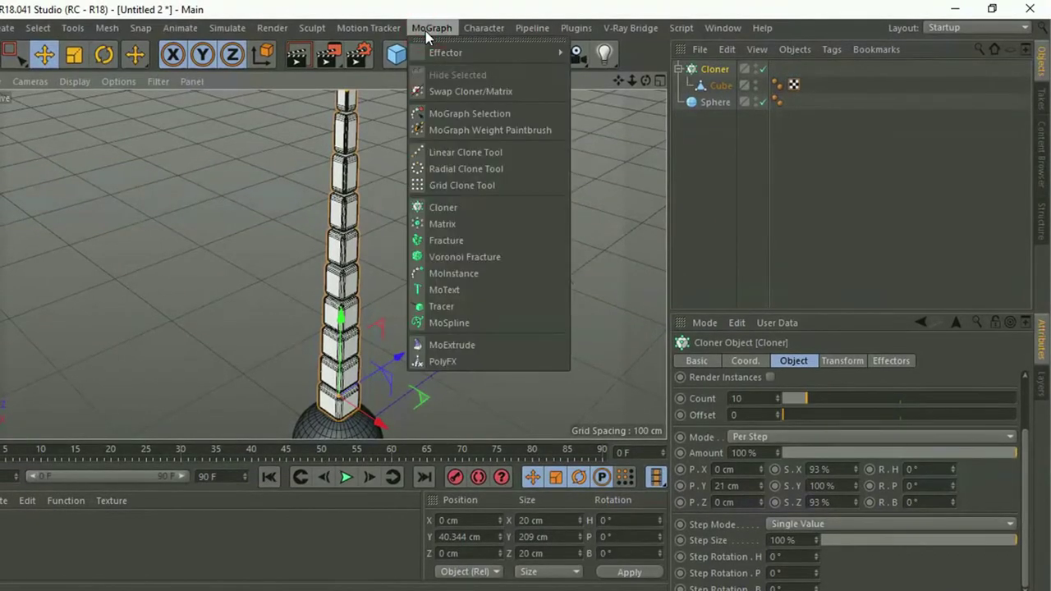
pyautogui.click(475, 211)
pyautogui.keyDown('alt'); pyautogui.moveTo(474, 210); pyautogui.dragTo(516, 188); pyautogui.keyUp('alt')
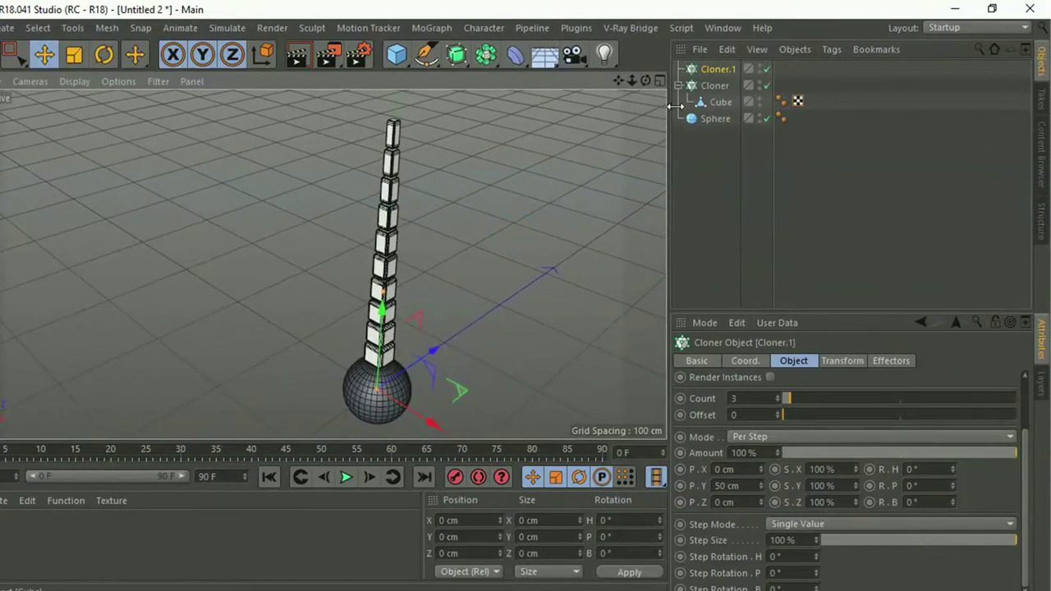
pyautogui.click(714, 87)
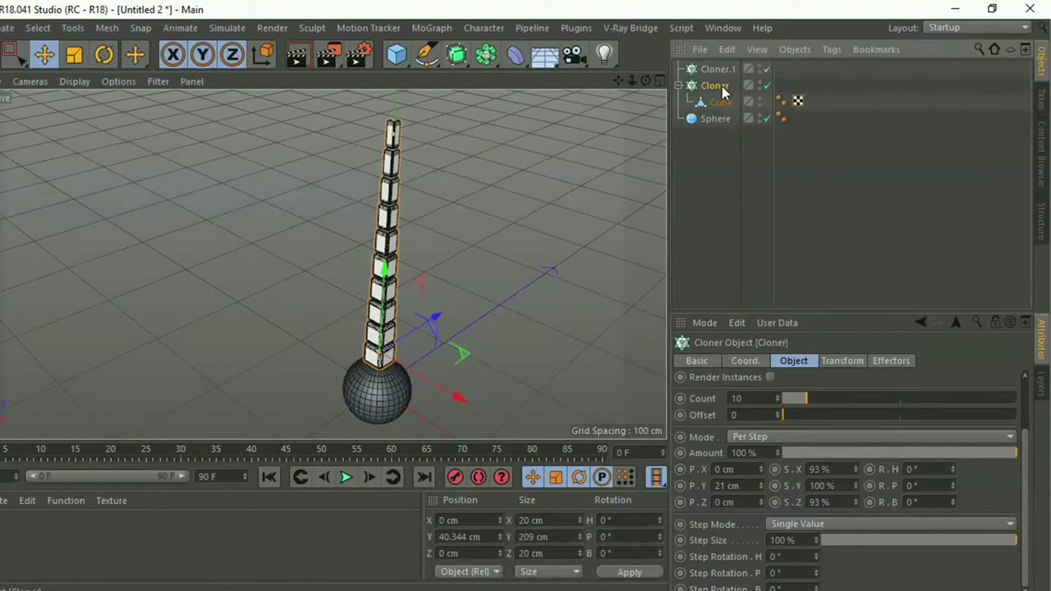
pyautogui.moveTo(721, 65); pyautogui.dragTo(721, 66)
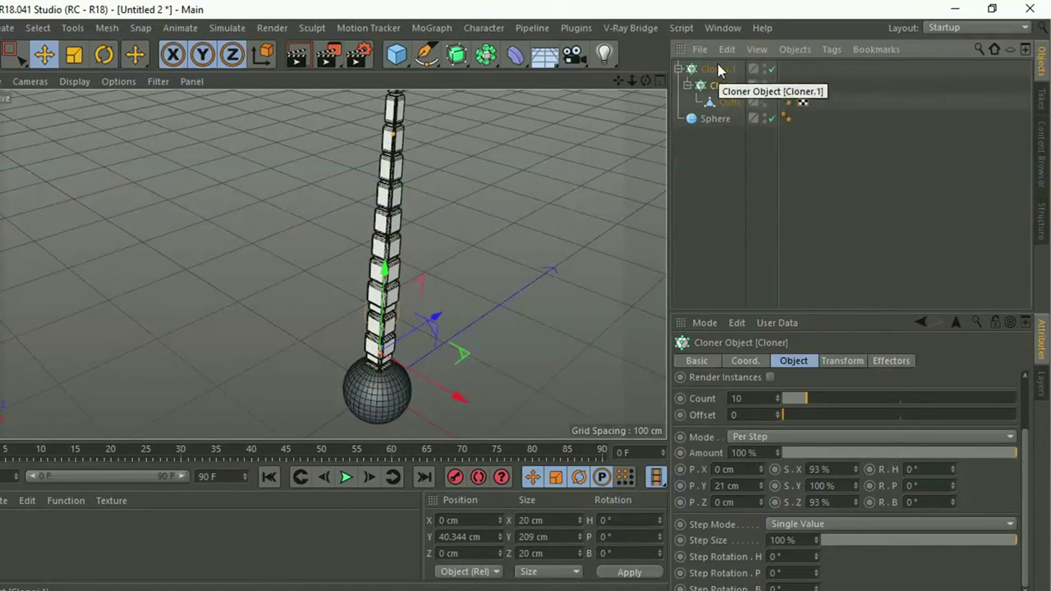
# Set Cloner.1's Mode to Radial
pyautogui.click(714, 69)
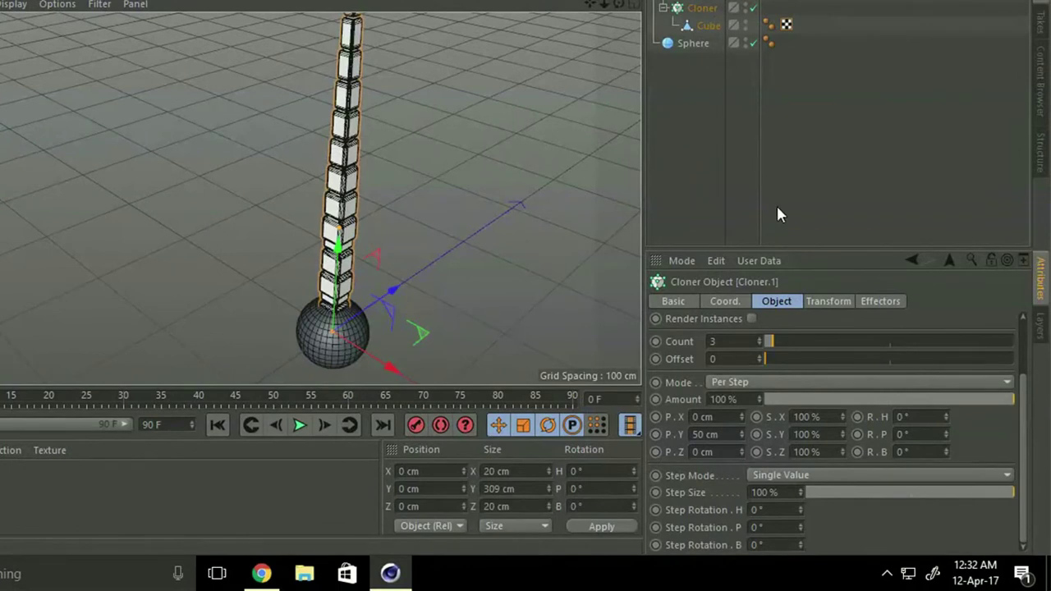
pyautogui.scroll(3, 806, 311)
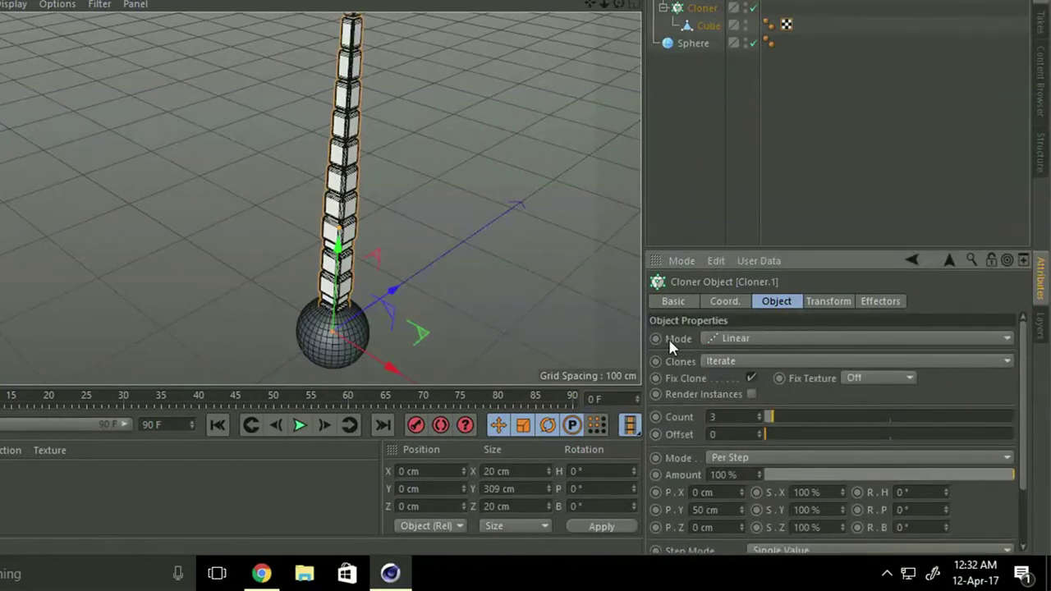
pyautogui.click(727, 340)
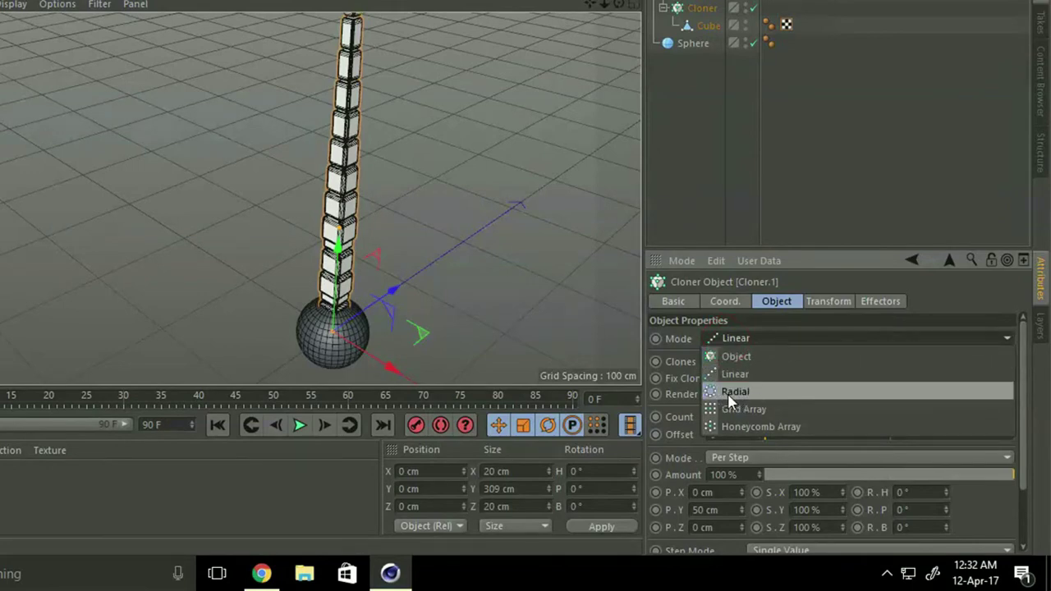
pyautogui.click(762, 394)
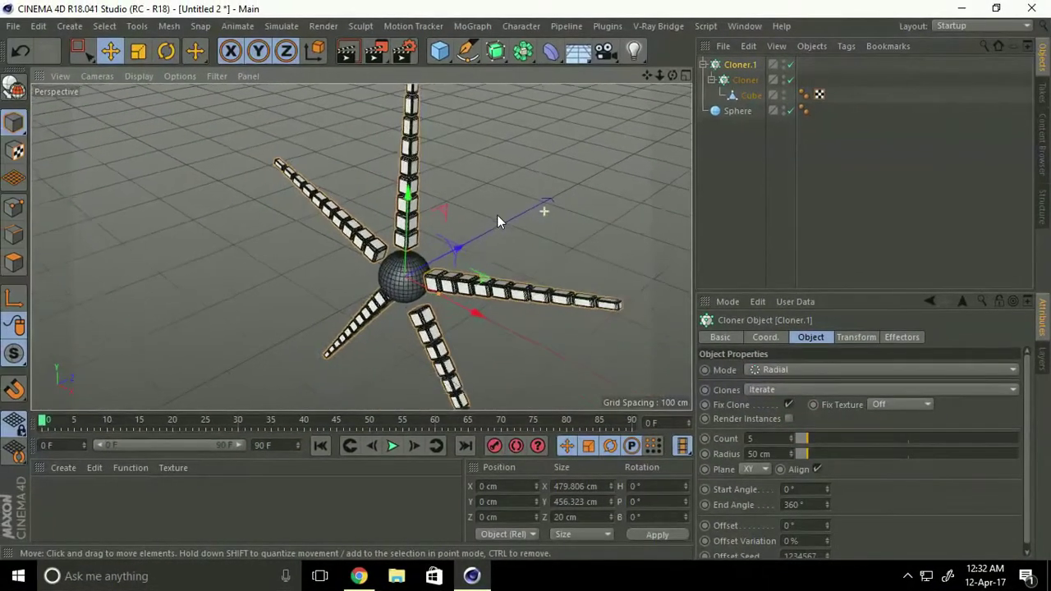
# Raise Cloner.1's Count to 12 so twelve arms fan around the sphere
pyautogui.keyDown('alt'); pyautogui.moveTo(497, 218); pyautogui.dragTo(499, 253); pyautogui.keyUp('alt')
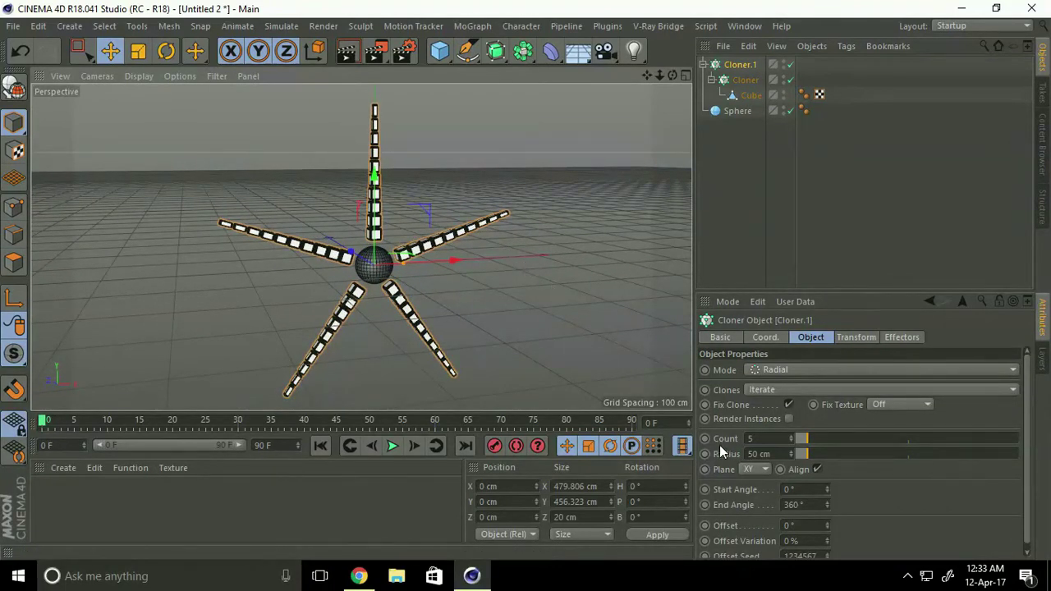
pyautogui.doubleClick(775, 437)
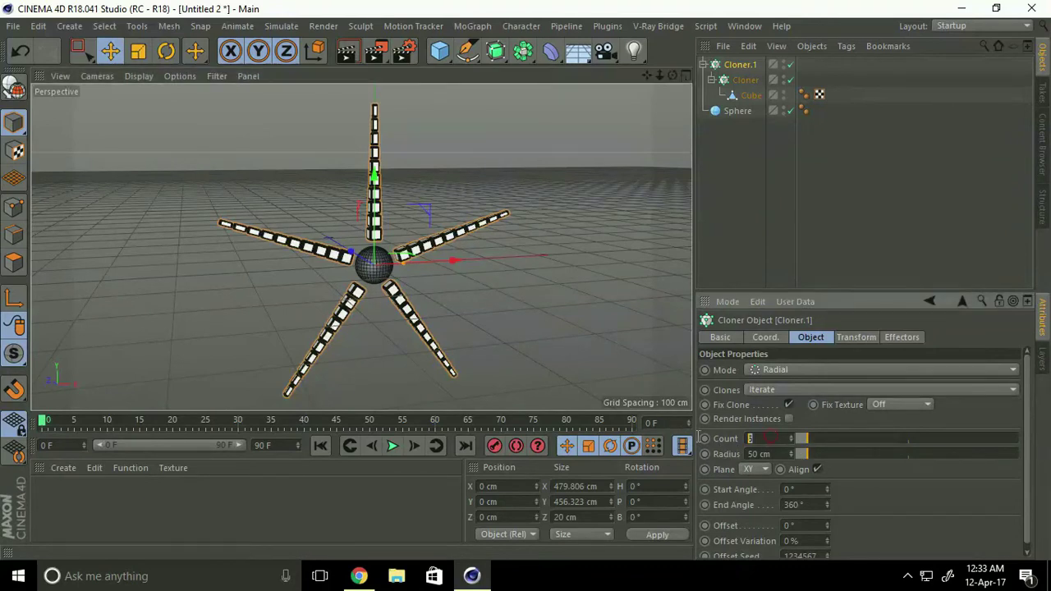
pyautogui.write('8')
pyautogui.press('Return')
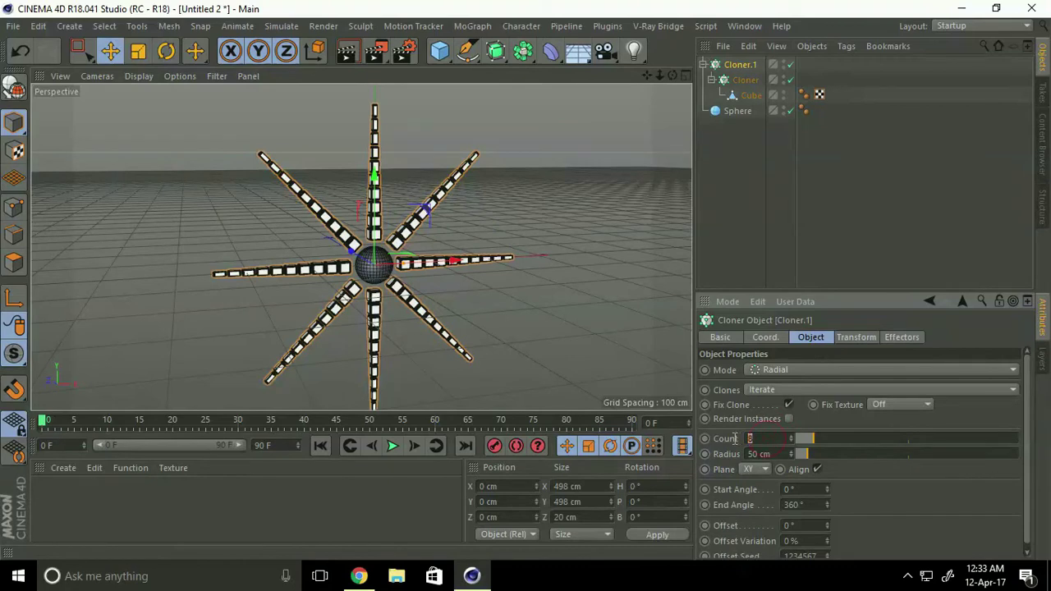
pyautogui.press('Return')
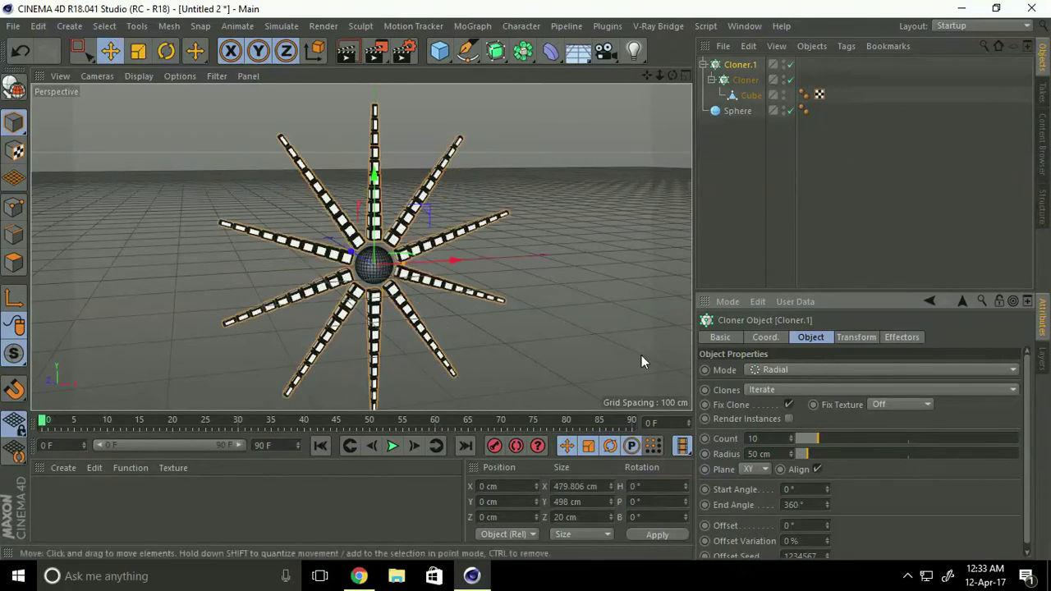
pyautogui.scroll(5, 415, 282)
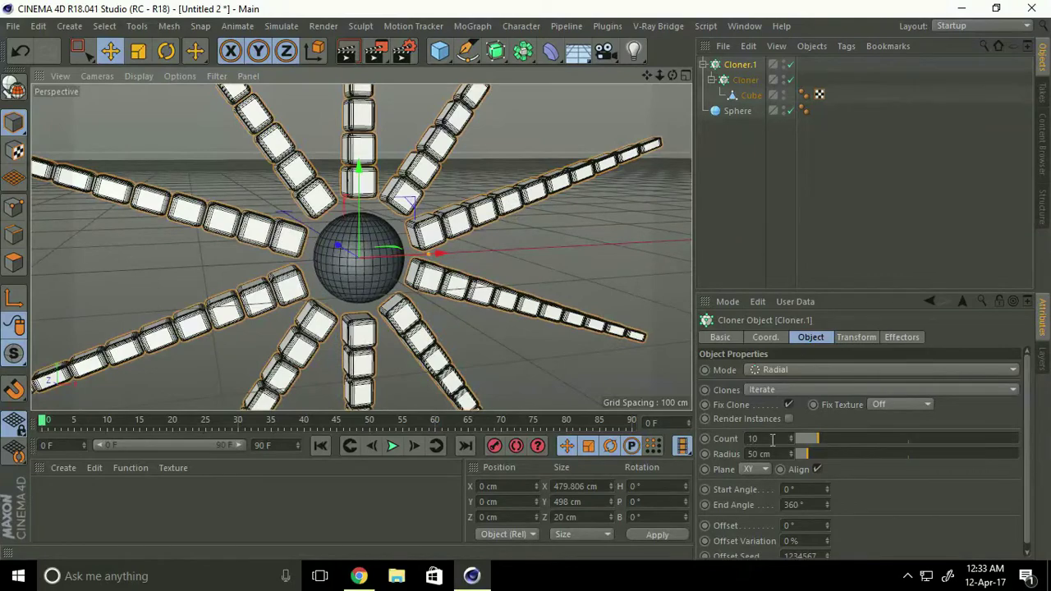
pyautogui.click(772, 440)
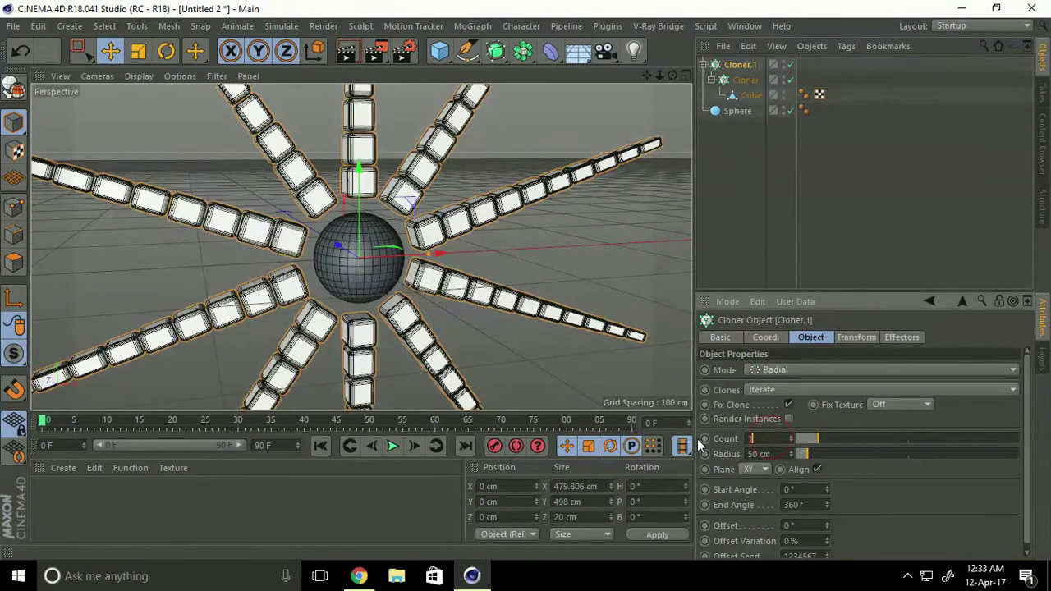
pyautogui.press('Return')
pyautogui.scroll(-4, 475, 264)
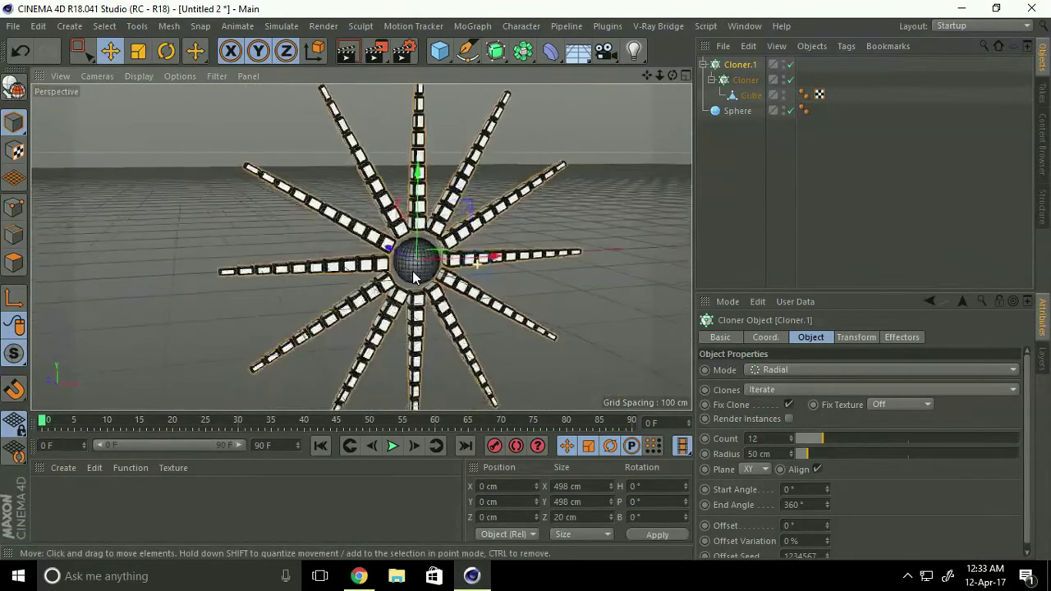
pyautogui.scroll(-3, 414, 278)
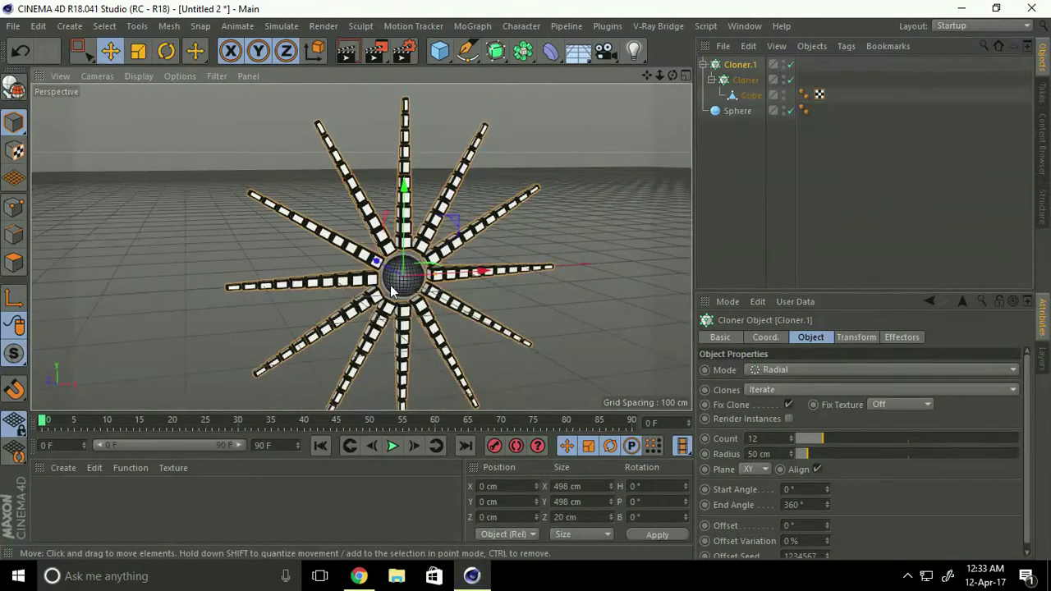
# Set the inner Cloner's Step Rotation P to 15.2° so each arm curls
pyautogui.click(746, 82)
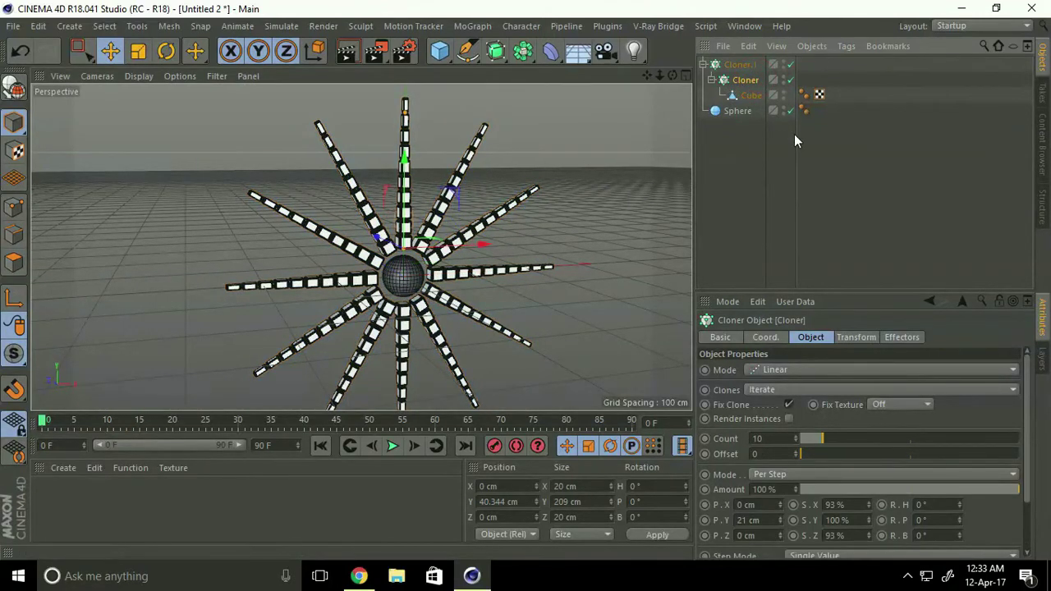
pyautogui.scroll(-3, 1027, 376)
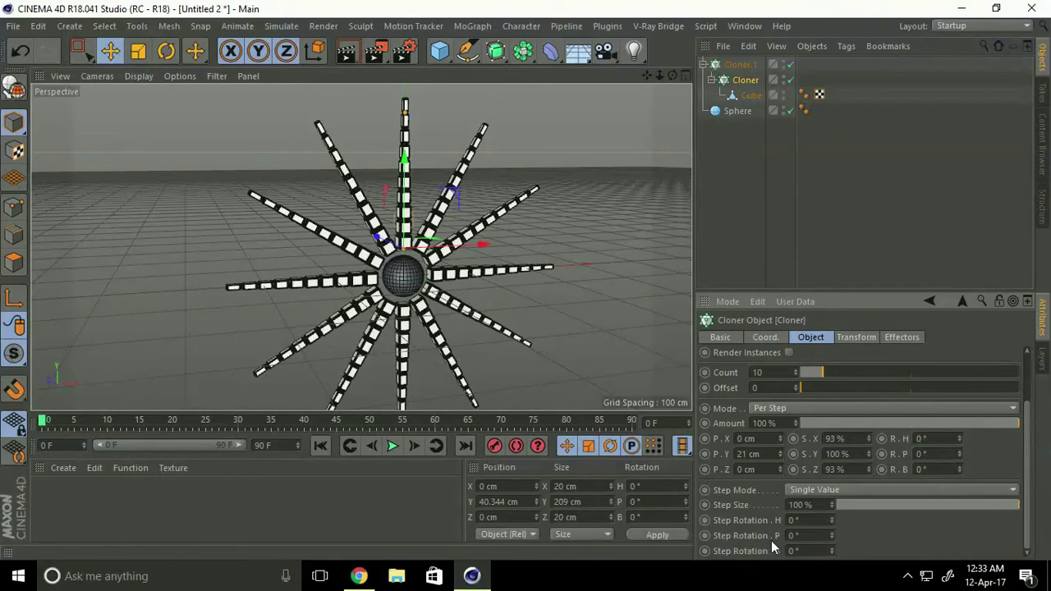
pyautogui.moveTo(833, 535)
pyautogui.mouseDown()
pyautogui.moveTo(833, 520)
pyautogui.moveTo(832, 534)
pyautogui.mouseUp()
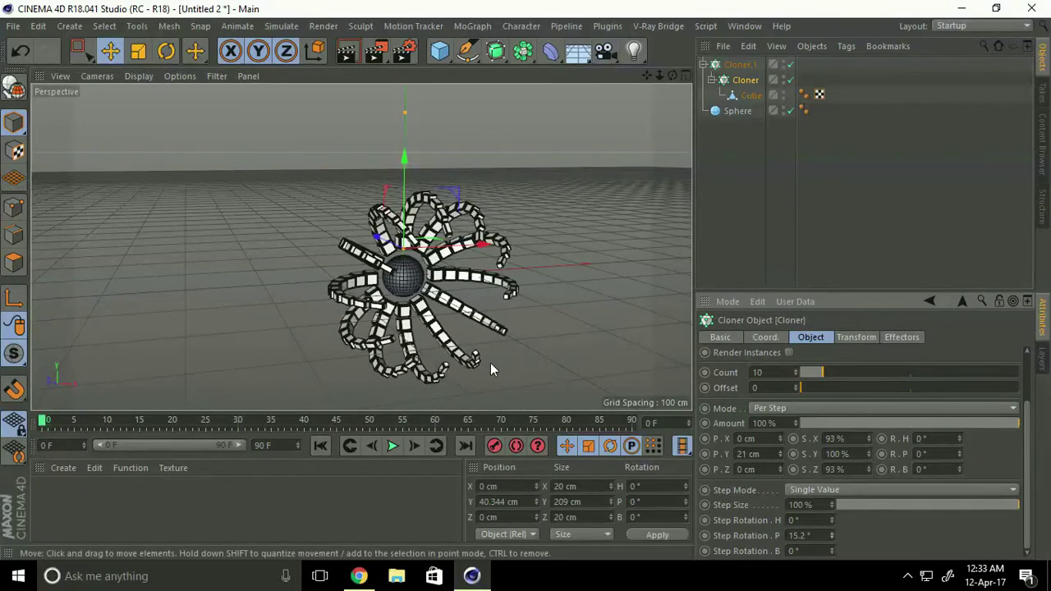
pyautogui.keyDown('alt'); pyautogui.moveTo(490, 370); pyautogui.dragTo(348, 316); pyautogui.keyUp('alt')
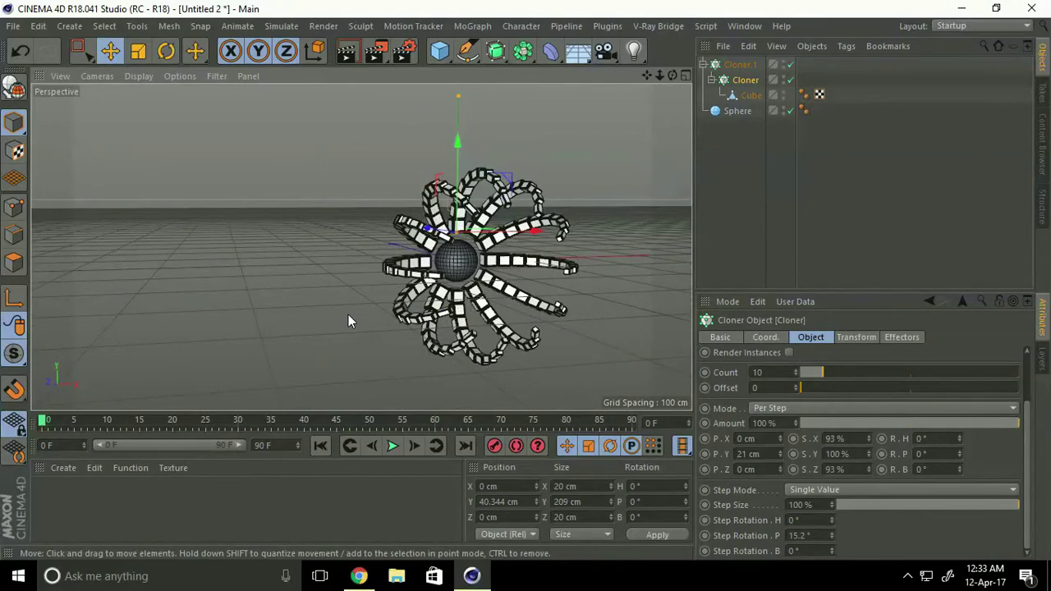
pyautogui.keyDown('alt'); pyautogui.moveTo(473, 319); pyautogui.dragTo(436, 256); pyautogui.keyUp('alt')
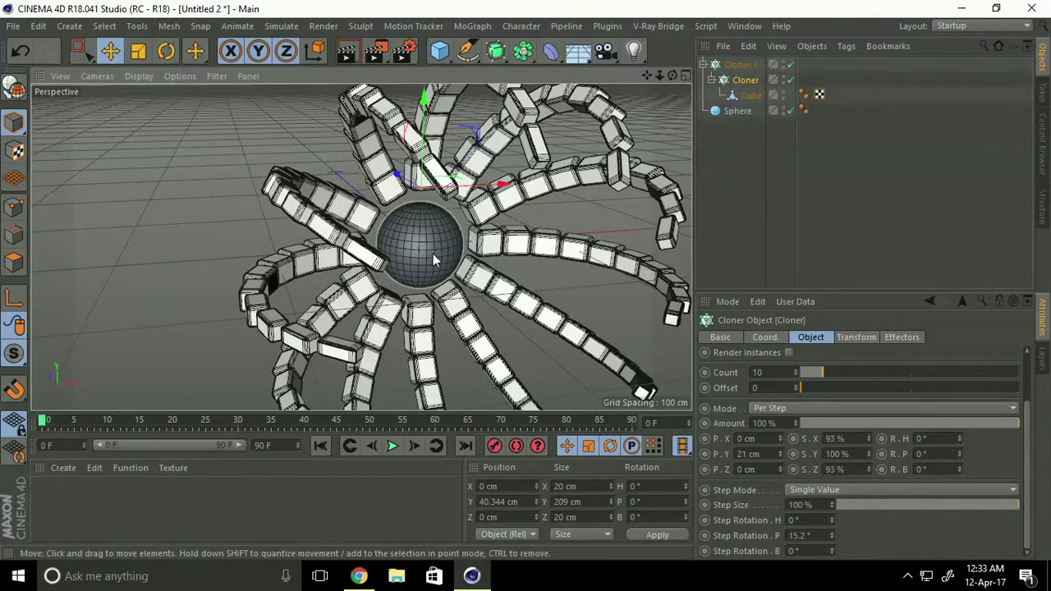
# Scale the central sphere up to about 82.98 cm across
pyautogui.click(432, 254)
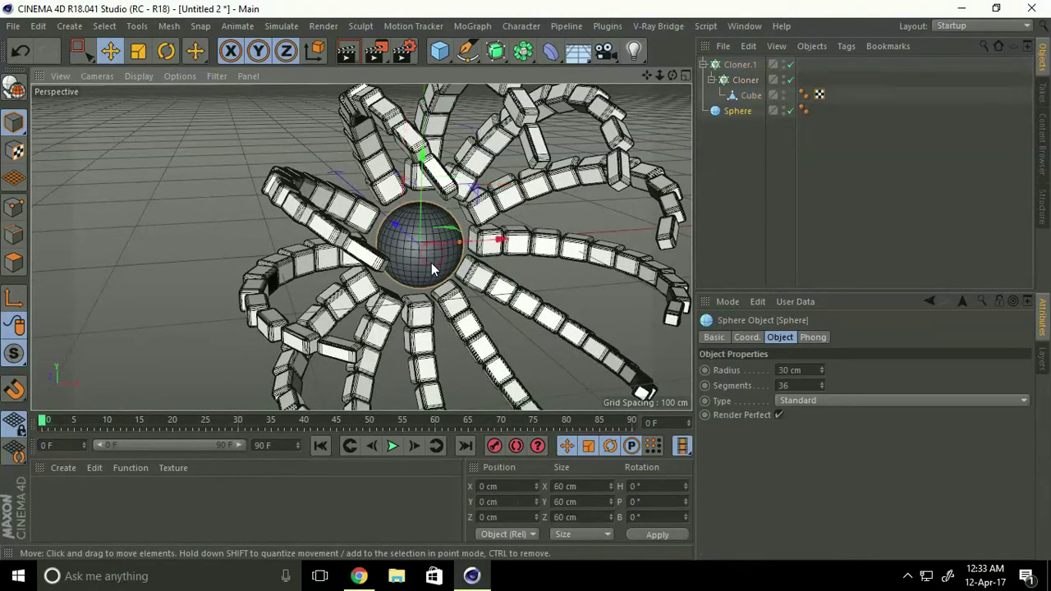
pyautogui.click(135, 54)
pyautogui.moveTo(472, 209); pyautogui.dragTo(524, 178)
pyautogui.scroll(5, 380, 280)
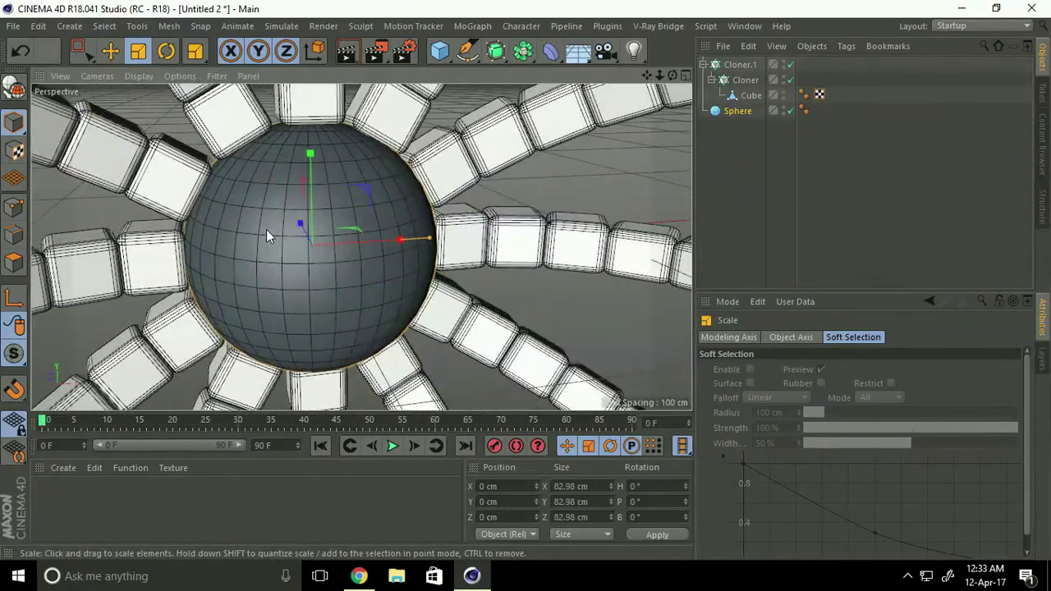
pyautogui.keyDown('alt'); pyautogui.moveTo(267, 230); pyautogui.dragTo(370, 228); pyautogui.keyUp('alt')
pyautogui.keyDown('alt'); pyautogui.moveTo(369, 234); pyautogui.dragTo(211, 233, button='right'); pyautogui.keyUp('alt')
pyautogui.keyDown('alt'); pyautogui.moveTo(211, 232); pyautogui.dragTo(310, 240); pyautogui.keyUp('alt')
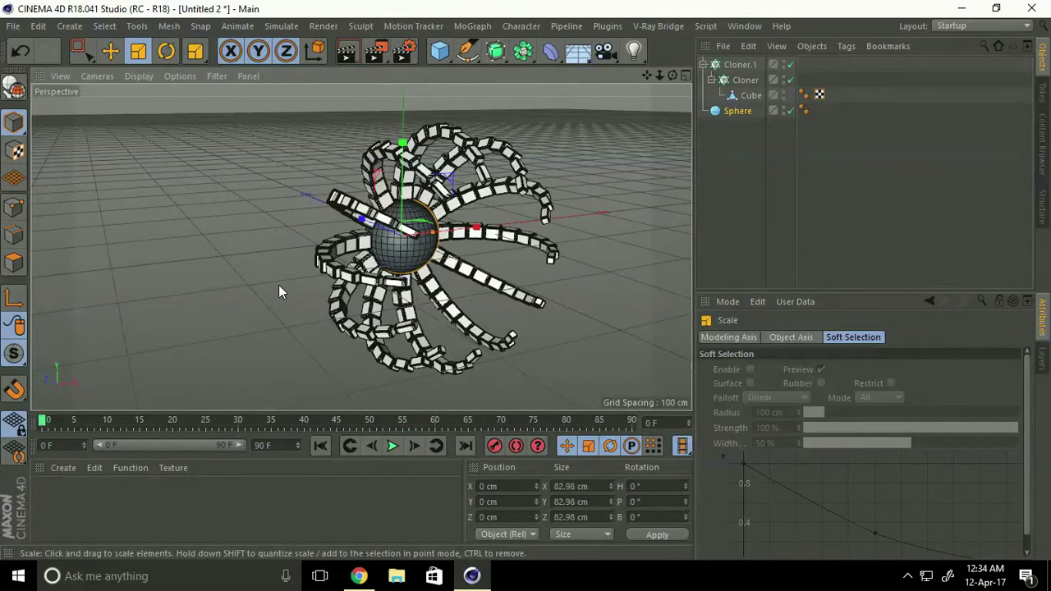
pyautogui.click(55, 470)
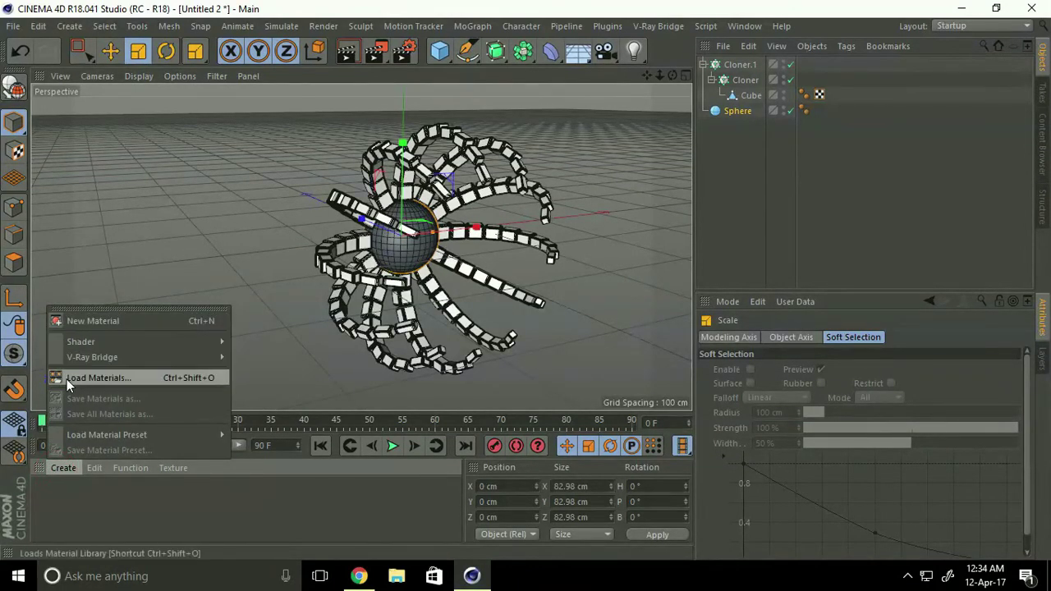
# Load the MercyMat material library from the Cinema 4d studio lights & Materials folder
pyautogui.click(130, 378)
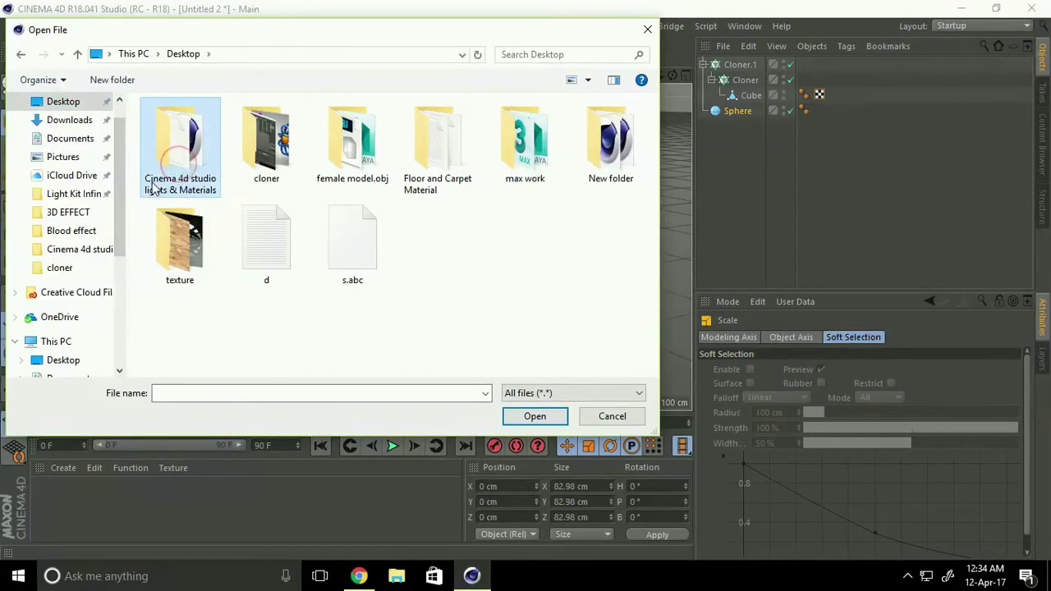
pyautogui.doubleClick(159, 188)
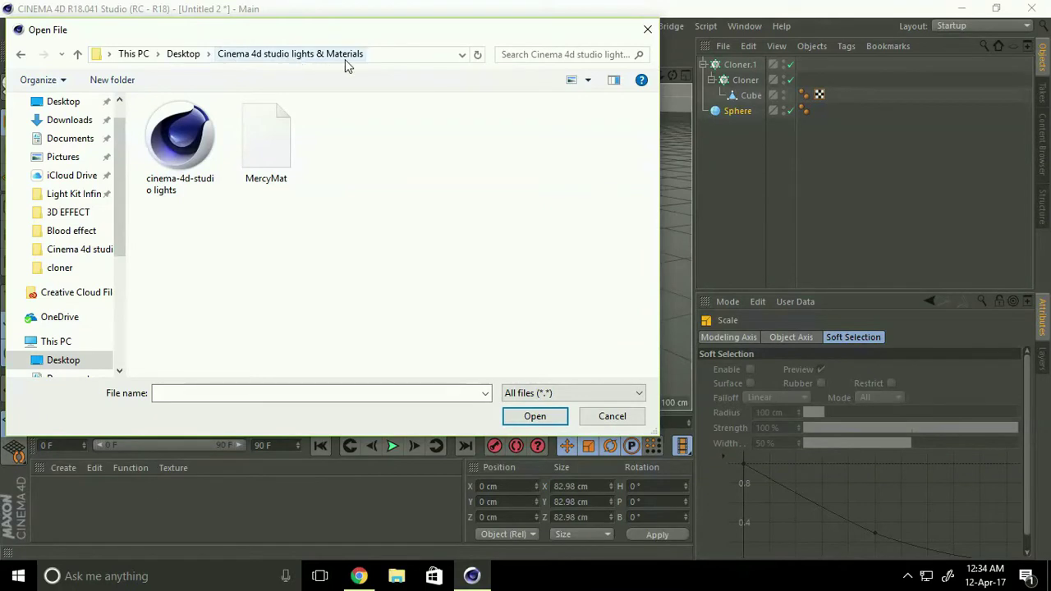
pyautogui.click(269, 160)
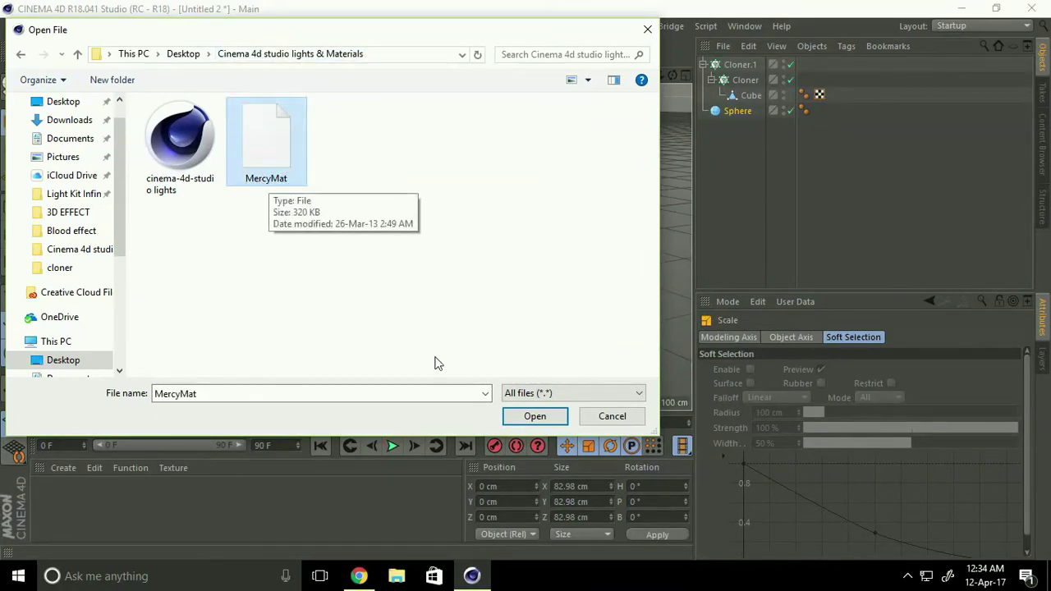
pyautogui.click(530, 417)
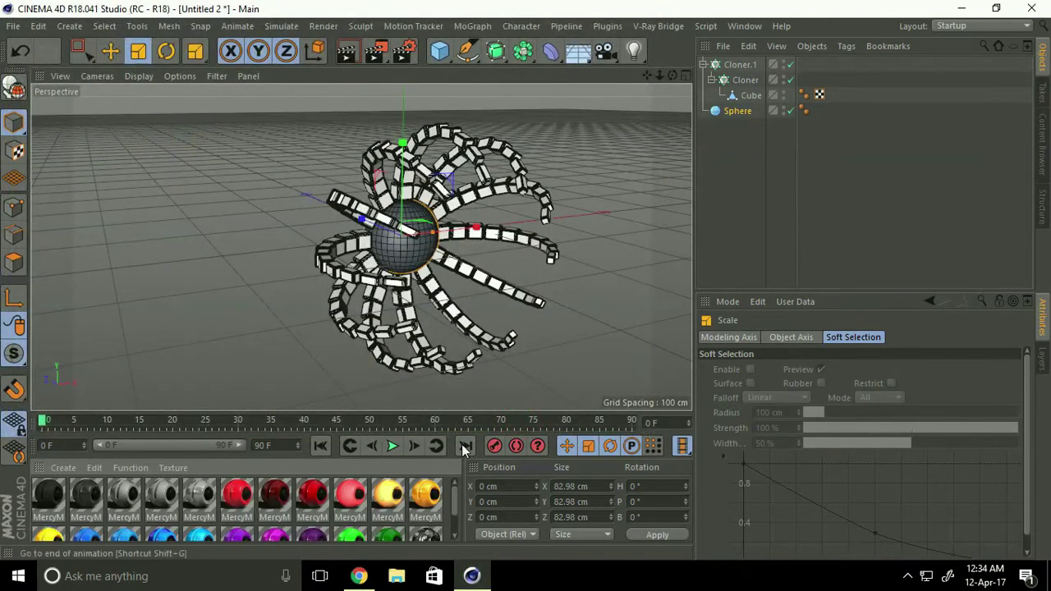
pyautogui.moveTo(465, 411); pyautogui.dragTo(466, 396)
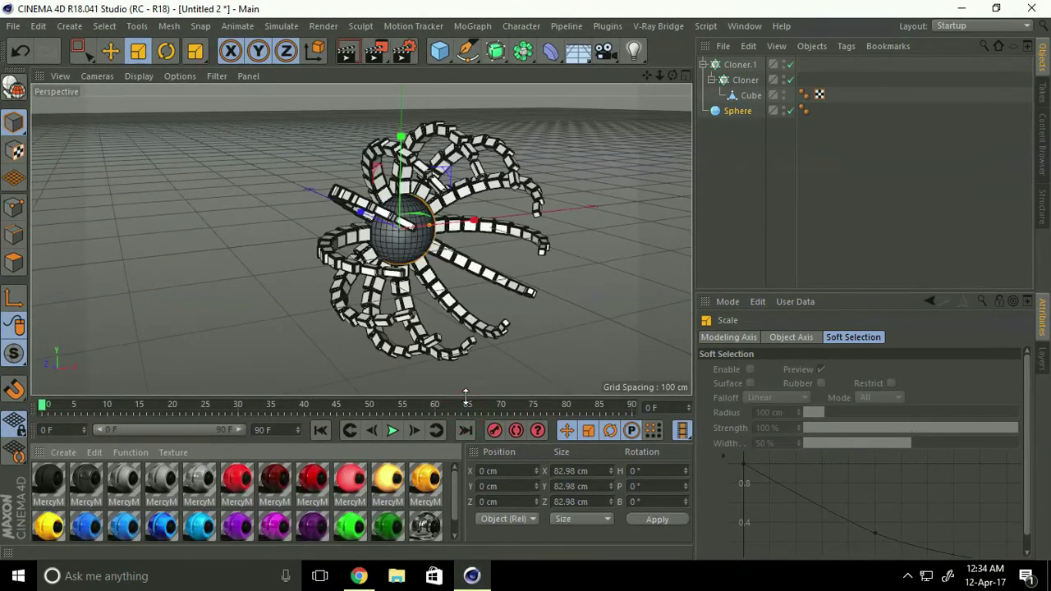
# Apply the yellow MercyMat material to the Sphere
pyautogui.click(49, 528)
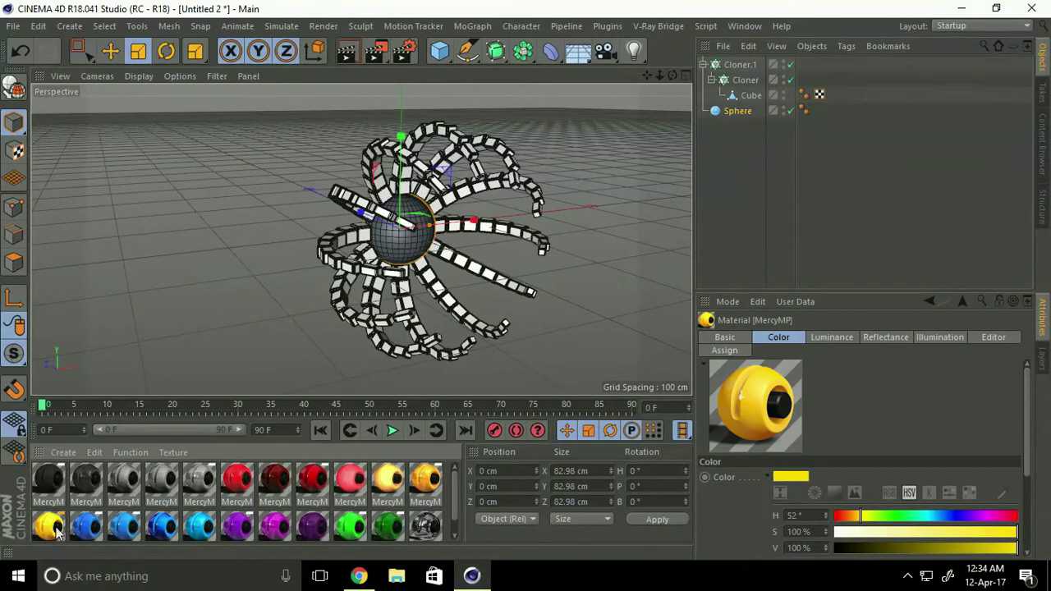
pyautogui.moveTo(60, 521); pyautogui.dragTo(714, 151)
pyautogui.moveTo(747, 117); pyautogui.dragTo(748, 117)
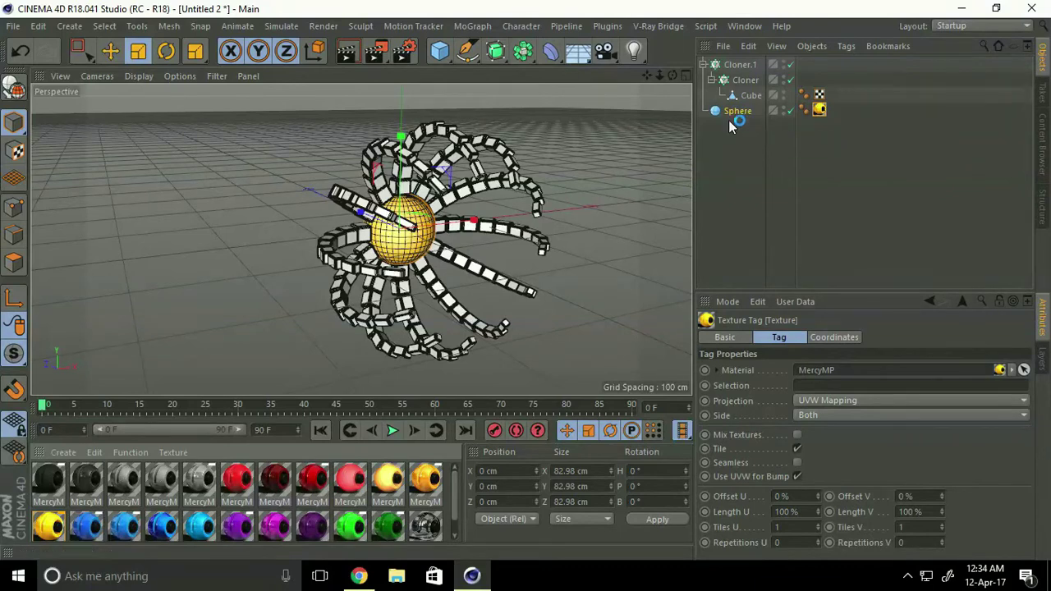
# Compare the blue materials and apply the light-blue one to Cloner.1's arms
pyautogui.click(199, 529)
pyautogui.click(124, 532)
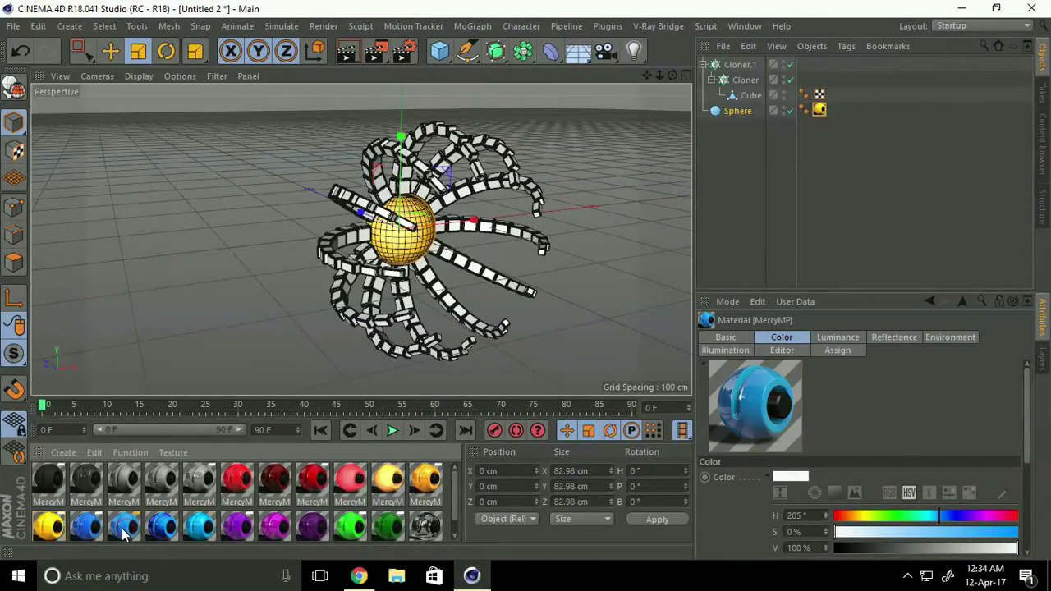
pyautogui.click(94, 528)
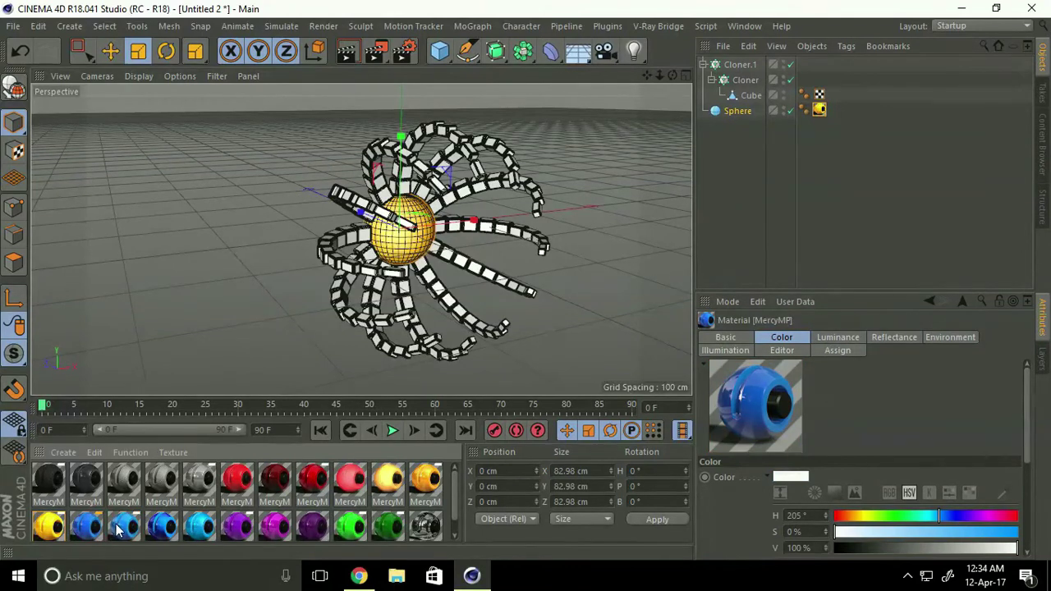
pyautogui.click(121, 530)
pyautogui.scroll(-1, 131, 530)
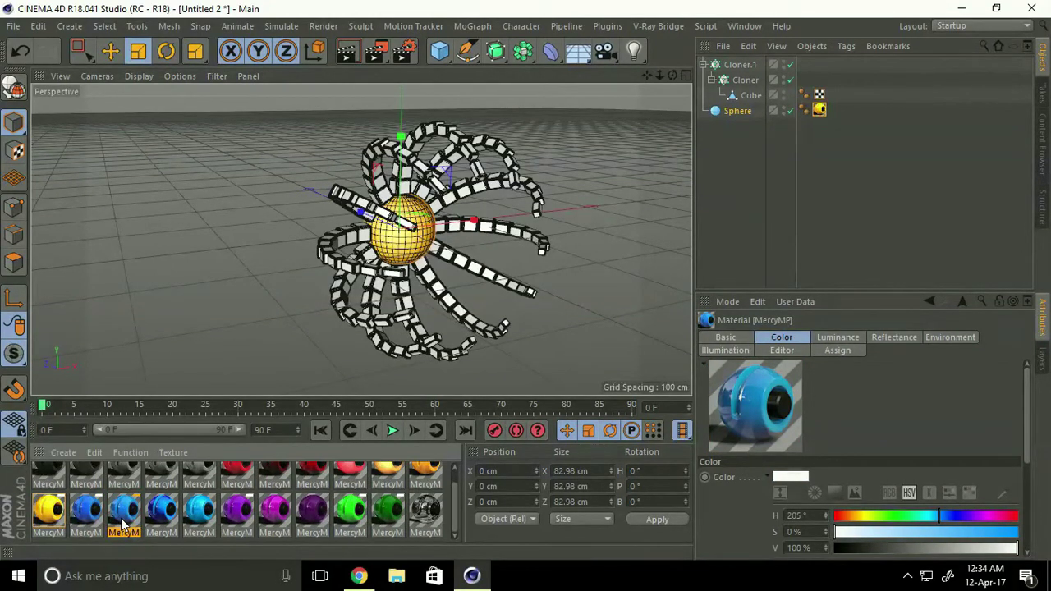
pyautogui.doubleClick(124, 510)
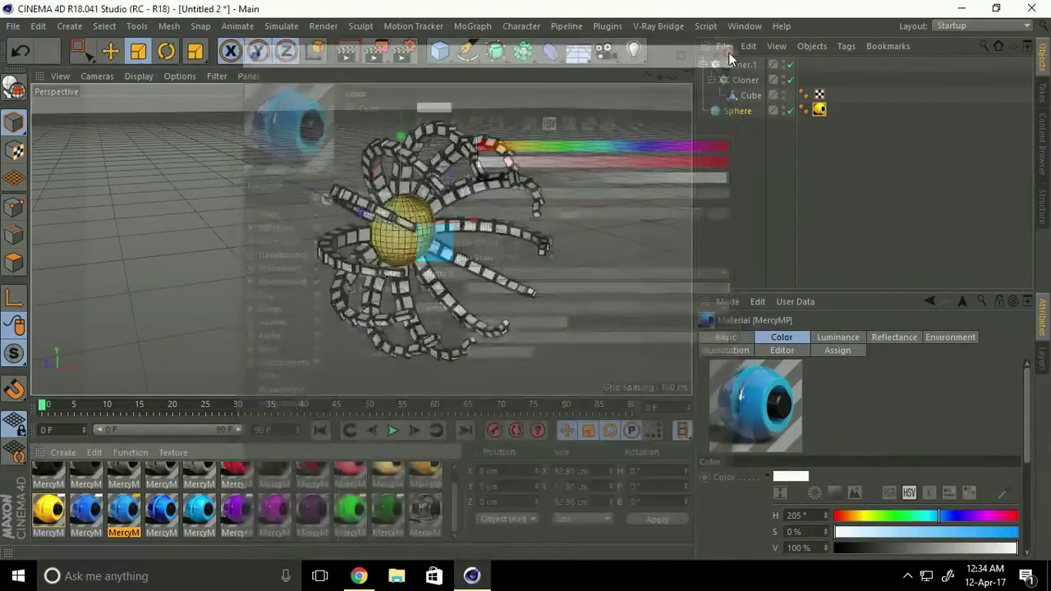
pyautogui.click(723, 50)
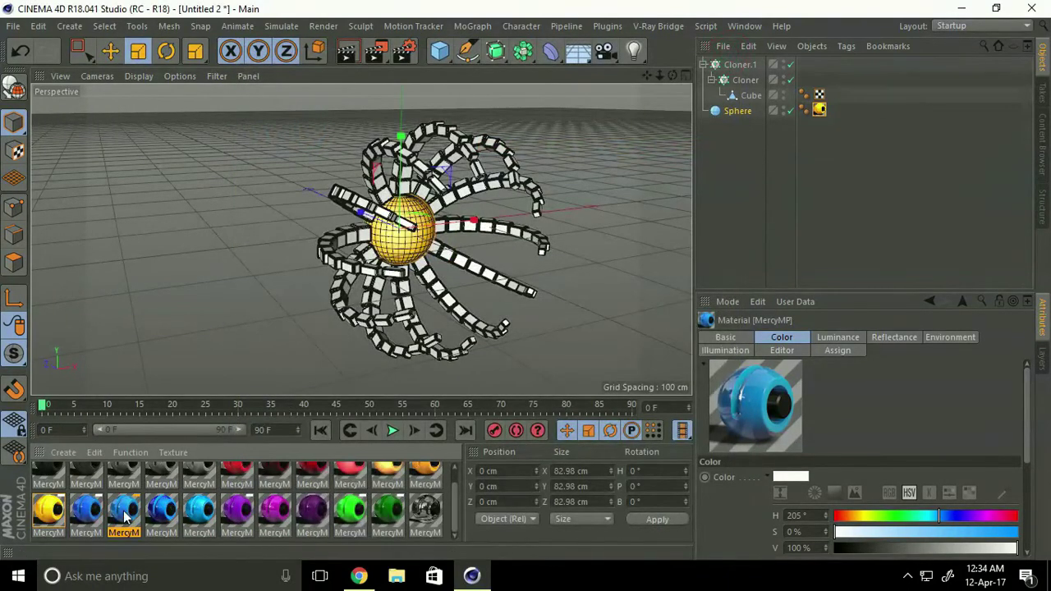
pyautogui.moveTo(243, 399); pyautogui.dragTo(412, 272)
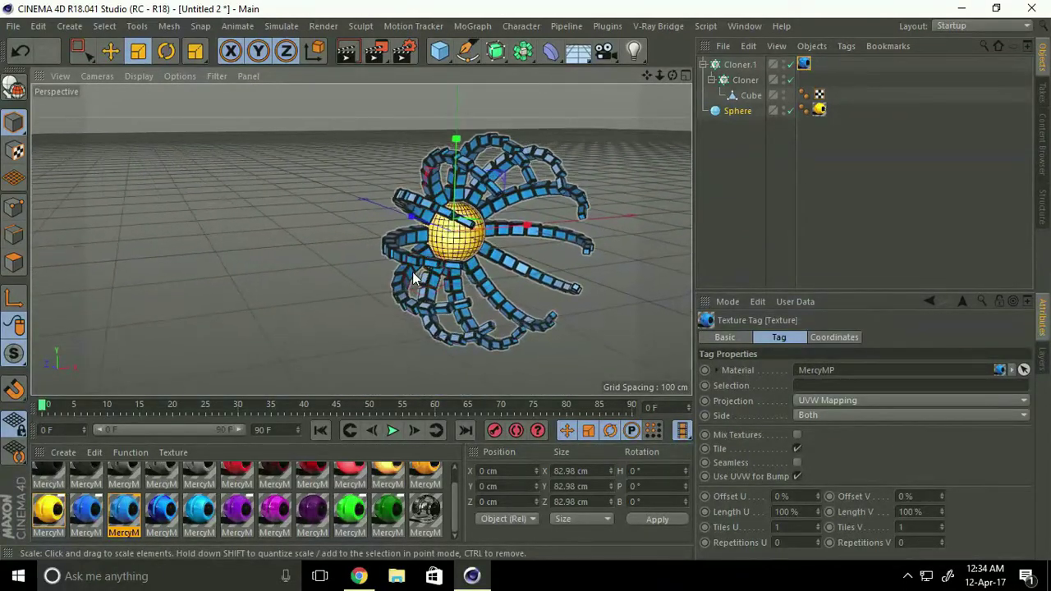
# Copy the four flower objects and paste a duplicate flower and sphere into the scene
pyautogui.moveTo(741, 172); pyautogui.dragTo(711, 51)
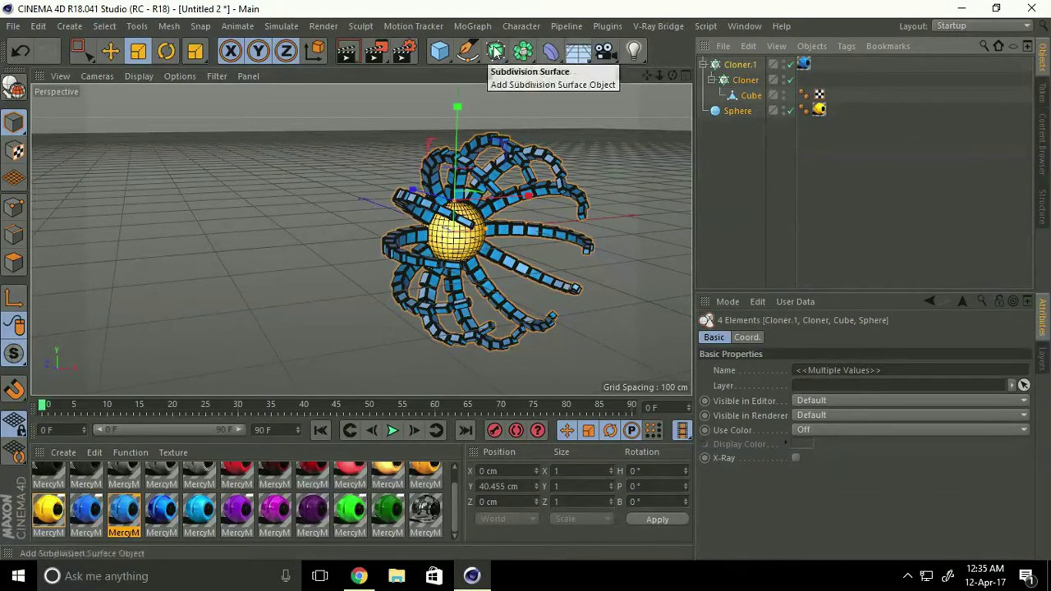
pyautogui.click(46, 27)
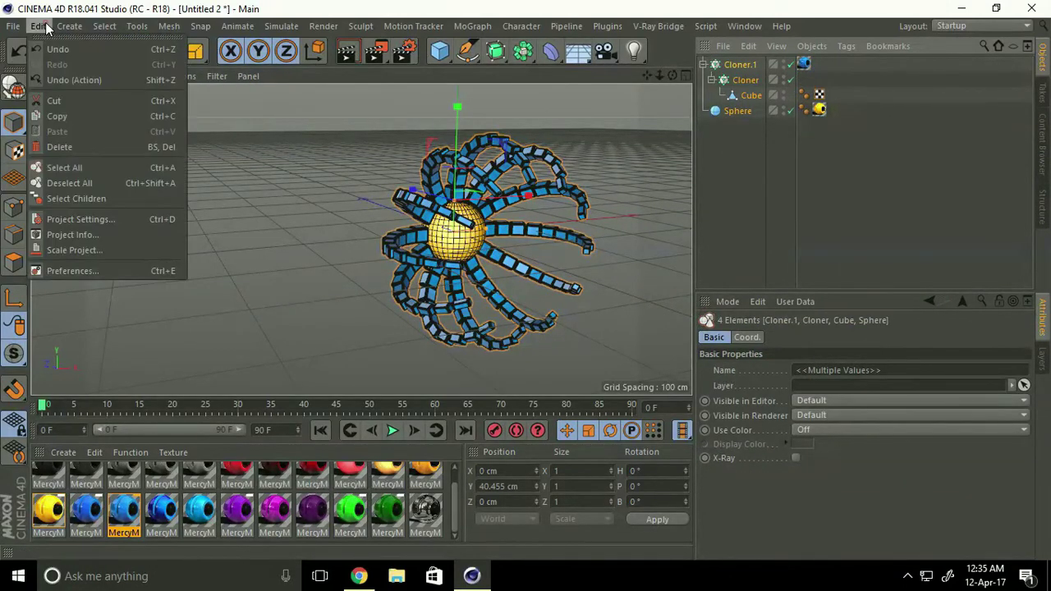
pyautogui.click(59, 101)
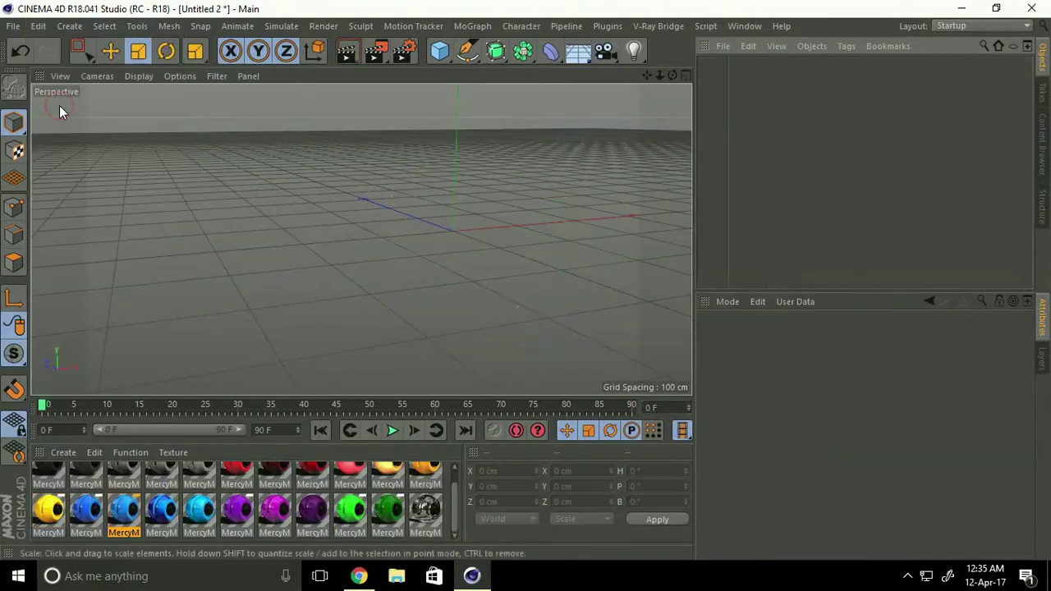
pyautogui.hotkey('ctrl', 'v')
pyautogui.click(38, 26)
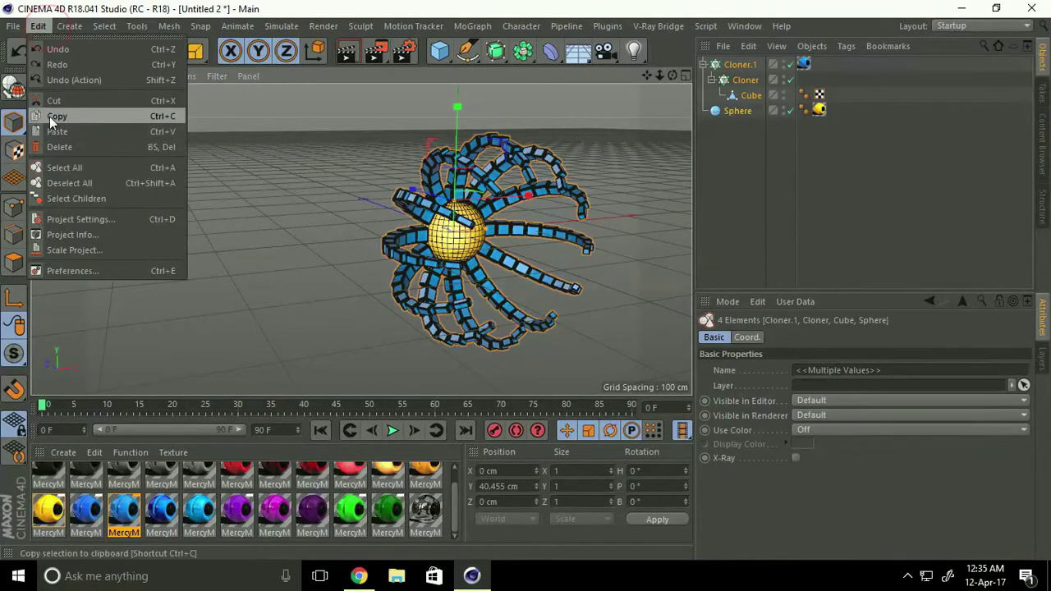
pyautogui.click(92, 123)
pyautogui.click(39, 26)
pyautogui.click(88, 131)
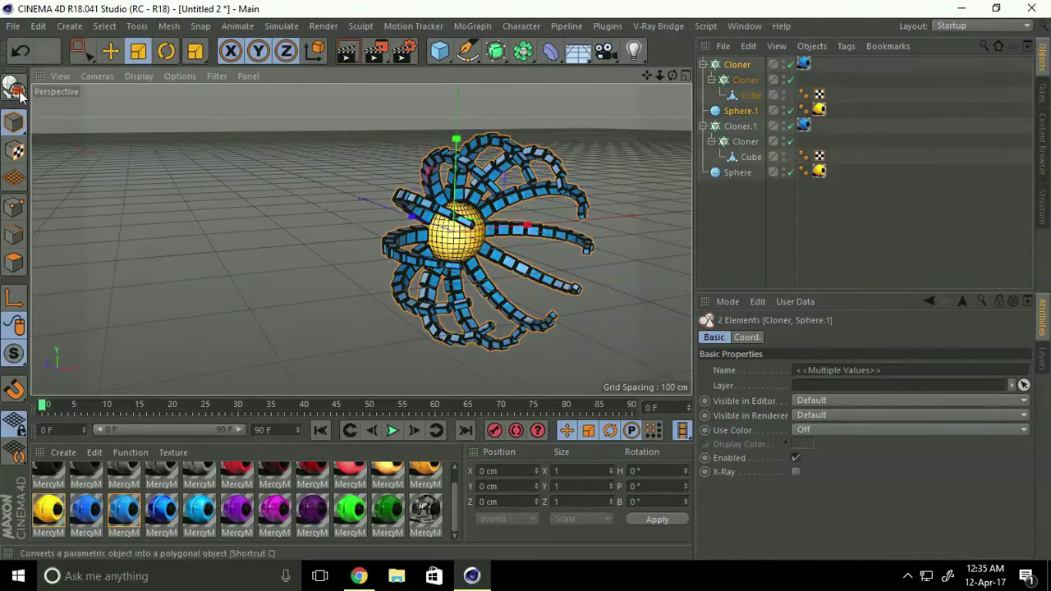
pyautogui.click(110, 51)
# Move the copied flower to the left of the original and tilt it slightly
pyautogui.moveTo(538, 230); pyautogui.dragTo(326, 265)
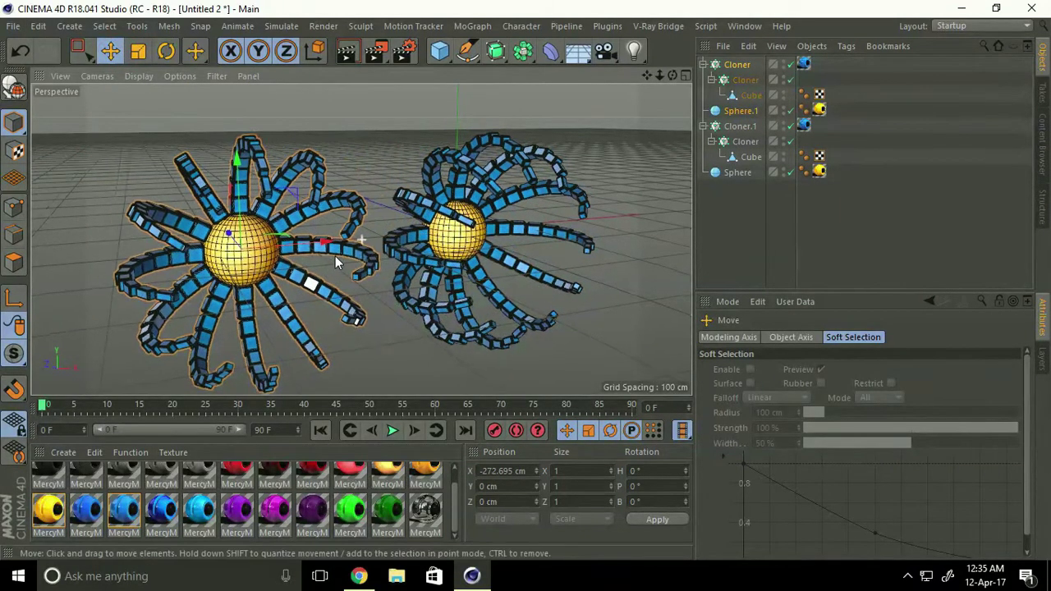
pyautogui.keyDown('alt'); pyautogui.moveTo(337, 253); pyautogui.dragTo(345, 237); pyautogui.keyUp('alt')
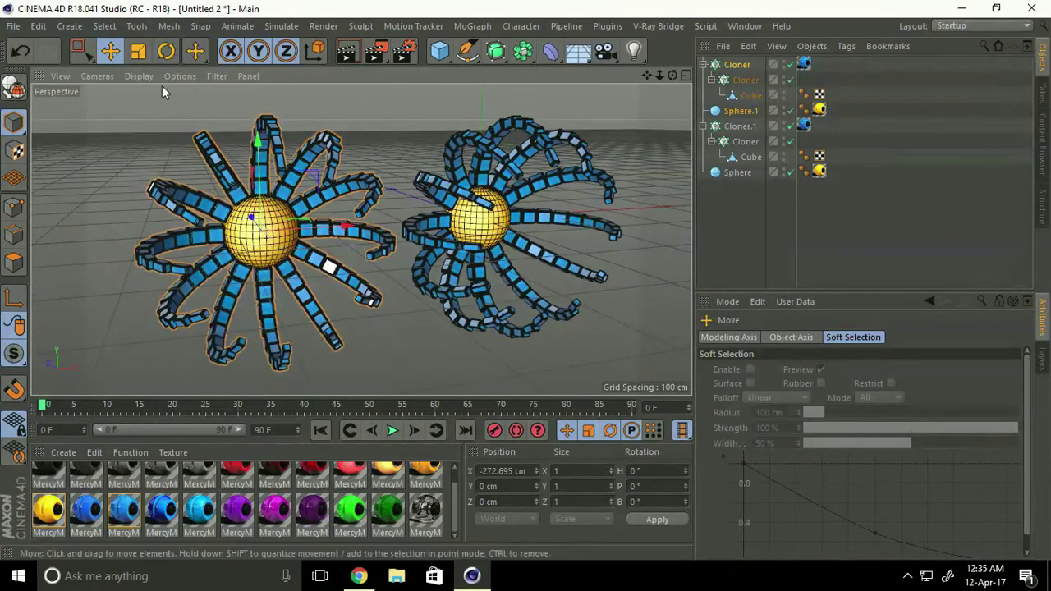
pyautogui.click(165, 51)
pyautogui.moveTo(287, 188); pyautogui.dragTo(310, 254)
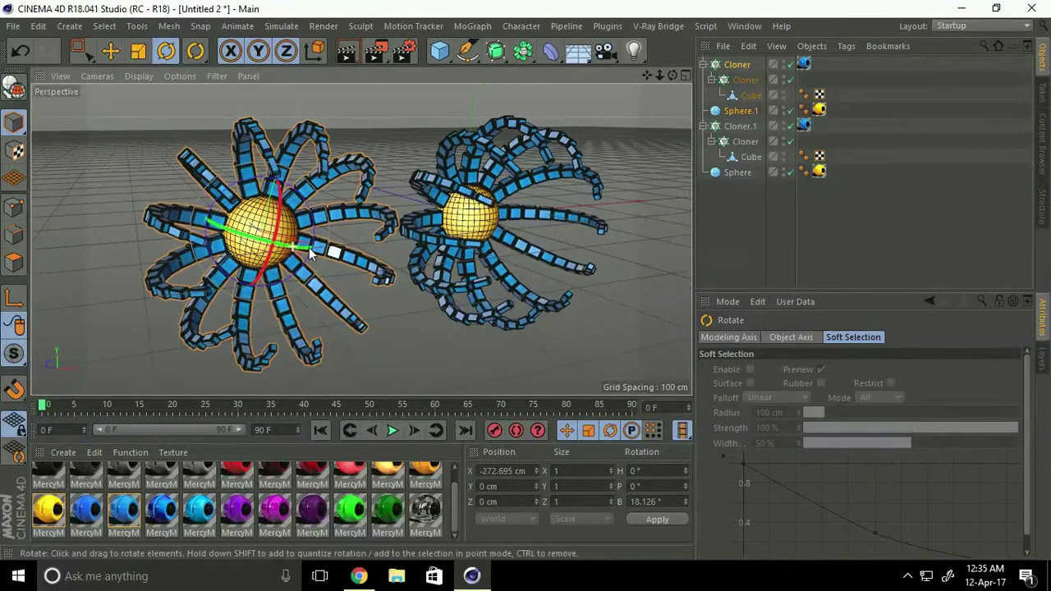
pyautogui.click(115, 52)
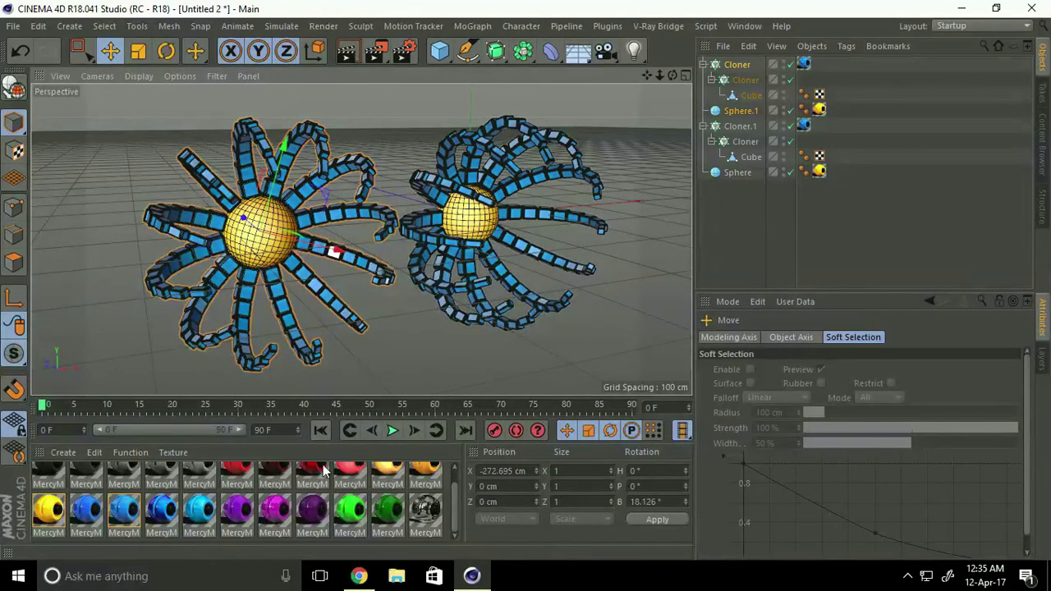
# Apply the magenta MercyMP material to the copied flower's Cloner
pyautogui.click(286, 517)
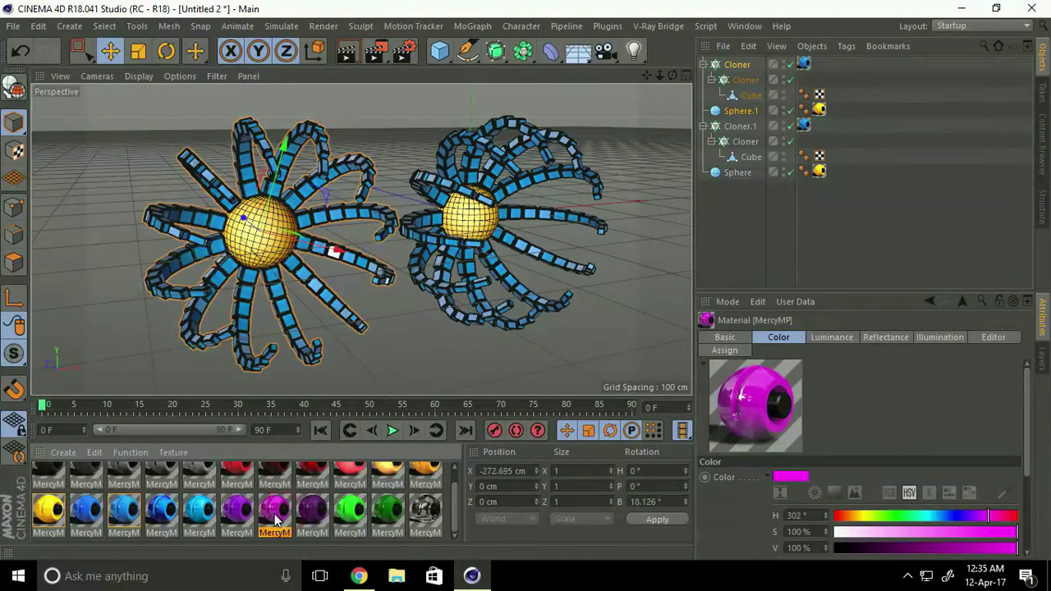
pyautogui.moveTo(275, 515); pyautogui.dragTo(805, 65)
pyautogui.keyDown('alt'); pyautogui.moveTo(518, 283); pyautogui.dragTo(442, 289); pyautogui.keyUp('alt')
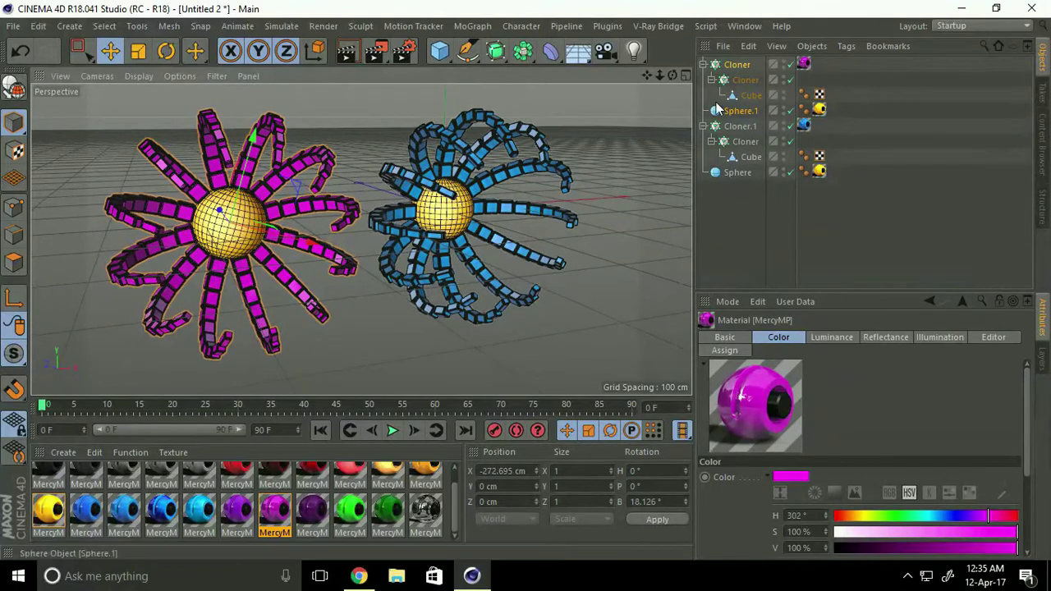
# Try an 18° pitch step rotation on the magenta flower's inner cloner, then undo it
pyautogui.click(745, 80)
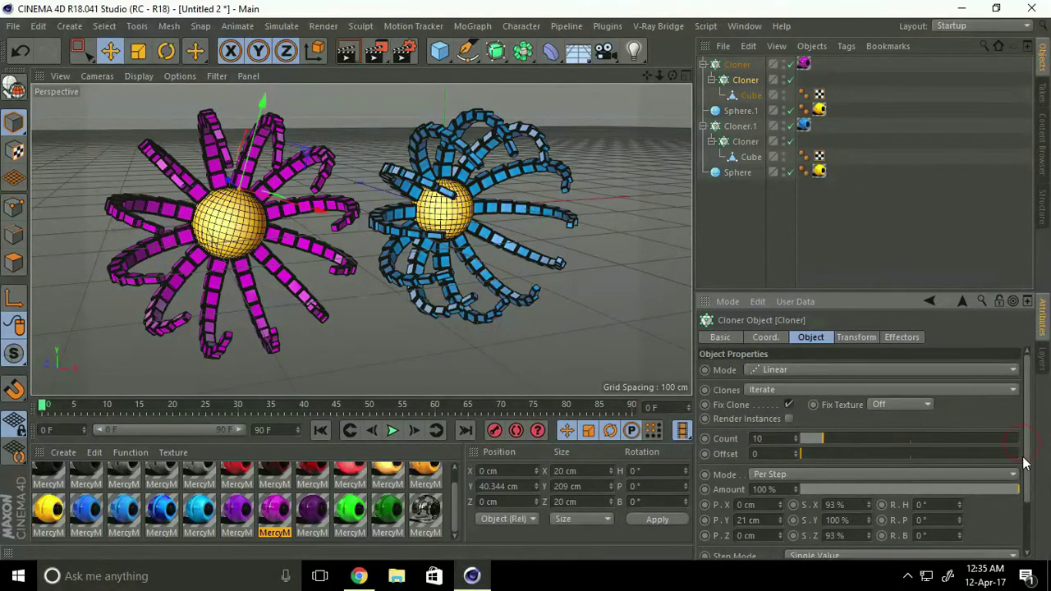
pyautogui.moveTo(1024, 463); pyautogui.dragTo(1021, 521)
pyautogui.press('BackSpace')
pyautogui.press('BackSpace')
pyautogui.press('BackSpace')
pyautogui.press('BackSpace')
pyautogui.write('18')
pyautogui.press('Return')
pyautogui.hotkey('ctrl', 'z')
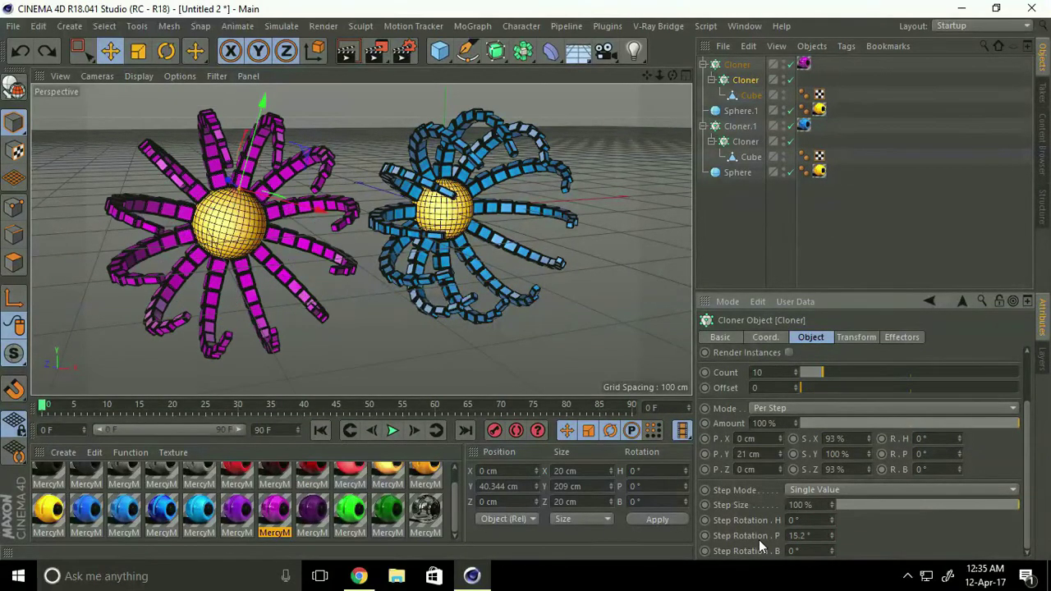
# Set the blue flower's inner cloner Step Rotation P to 18°
pyautogui.click(746, 141)
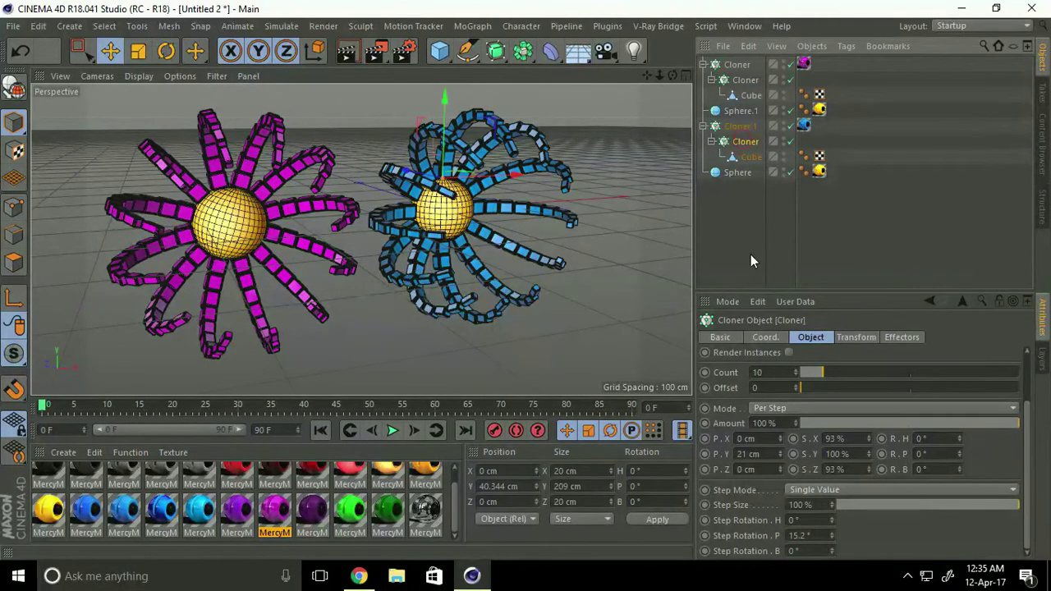
pyautogui.click(793, 534)
pyautogui.write('18')
pyautogui.press('Return')
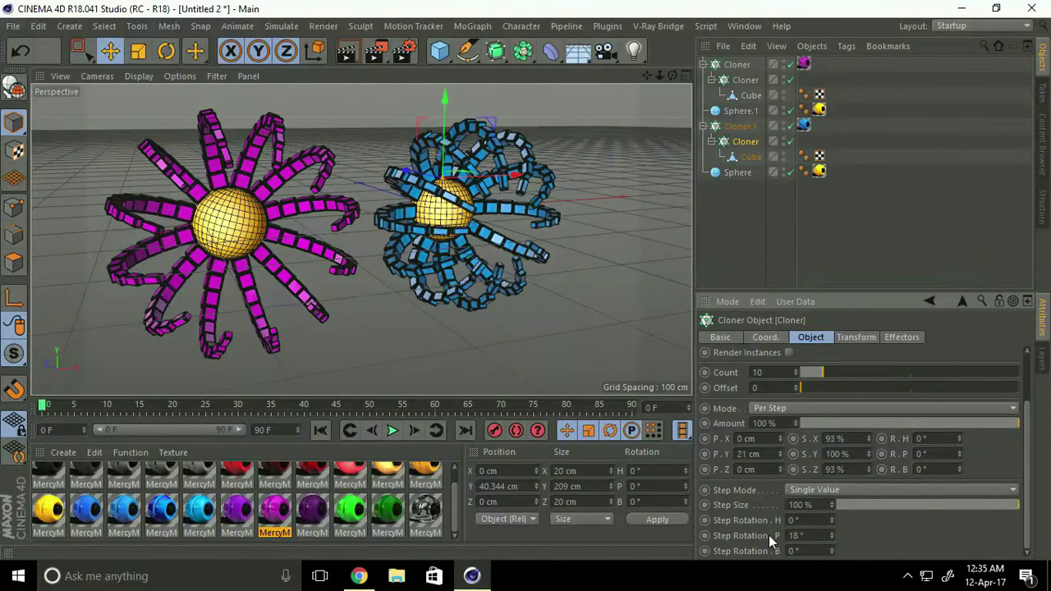
pyautogui.keyDown('alt'); pyautogui.moveTo(538, 354); pyautogui.dragTo(472, 305); pyautogui.keyUp('alt')
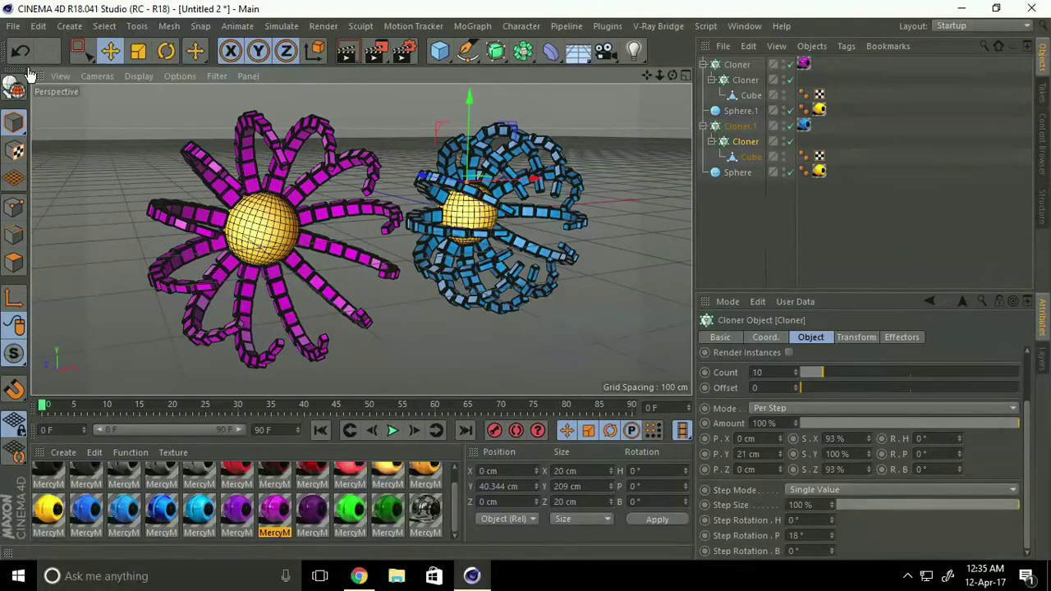
# Merge the cinema-4d-studio lights scene into the project and frame the softbox and floor
pyautogui.click(13, 26)
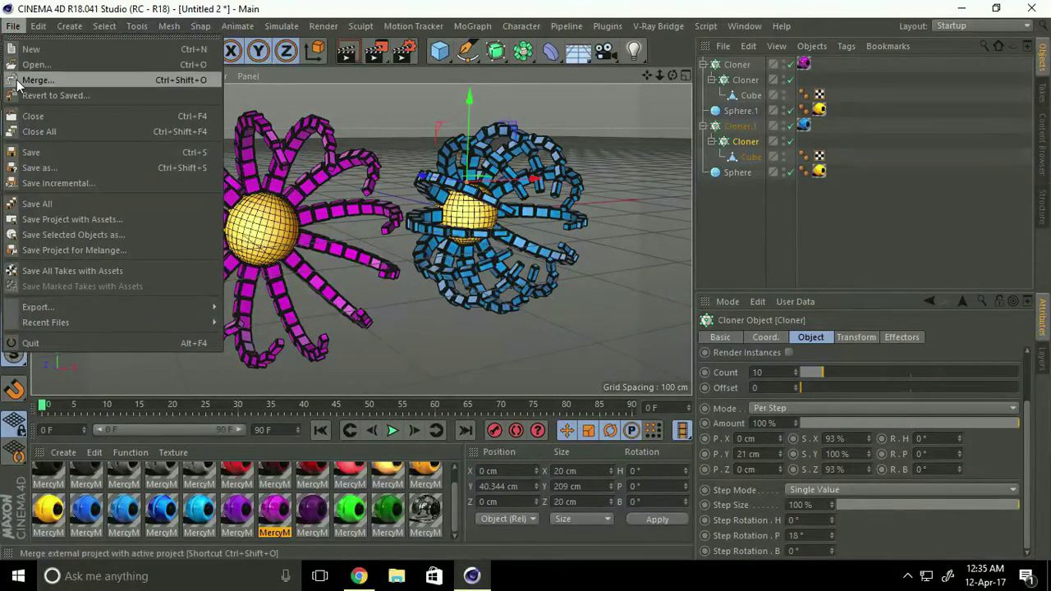
pyautogui.click(55, 80)
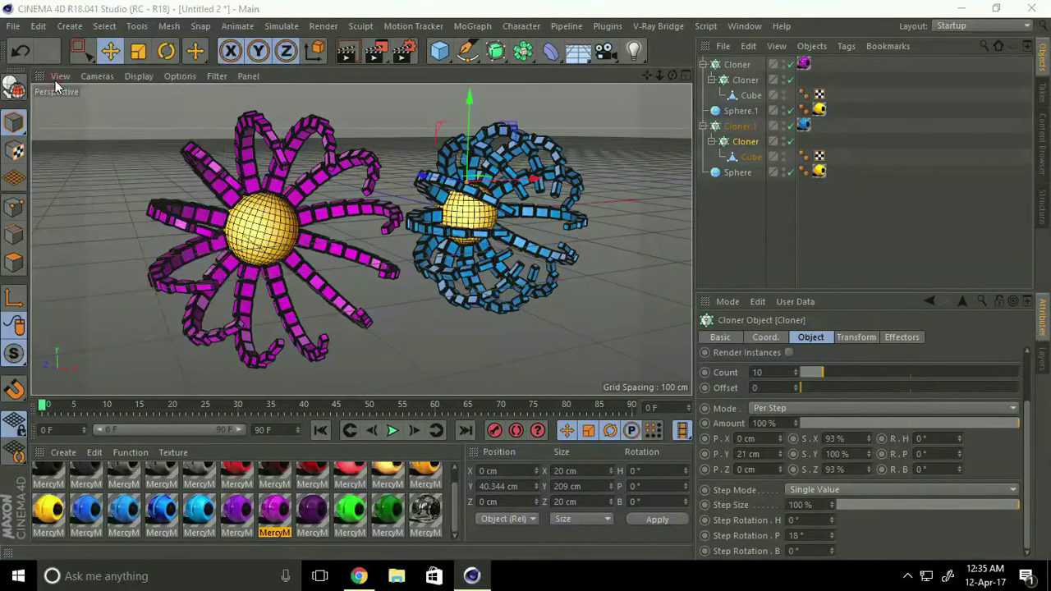
pyautogui.click(166, 148)
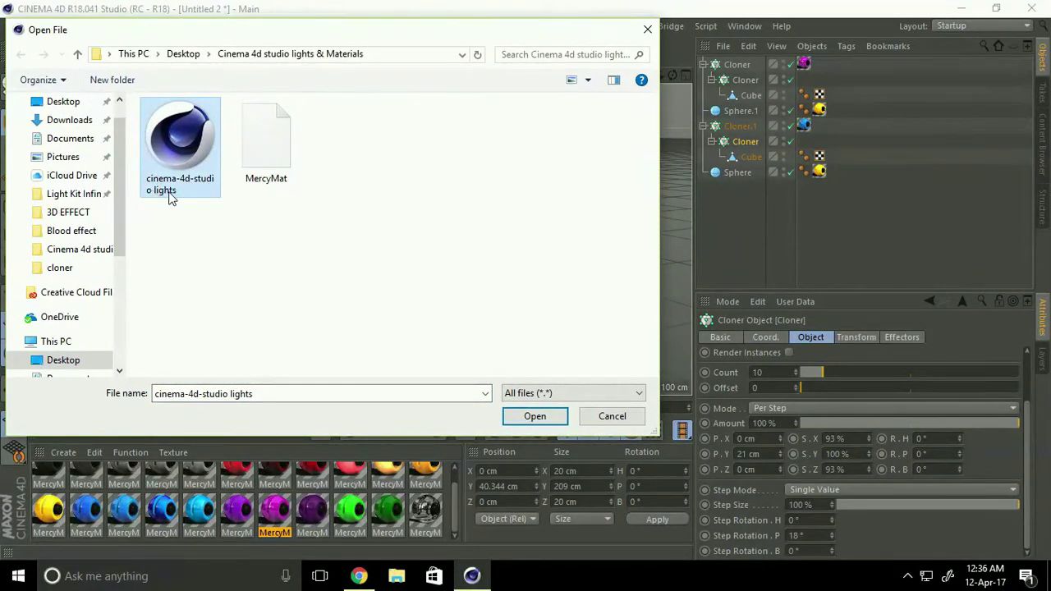
pyautogui.click(535, 416)
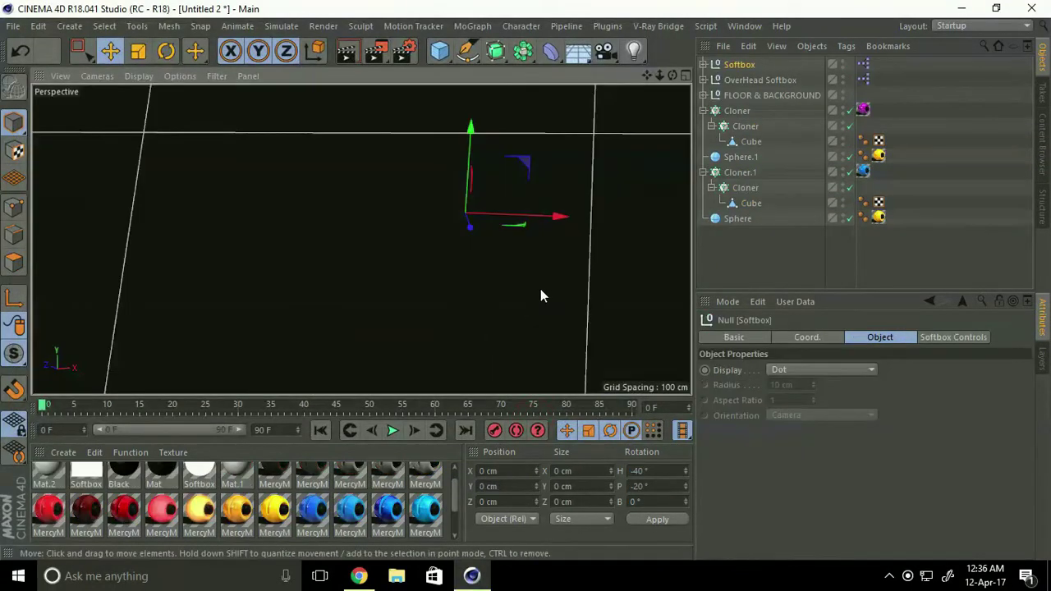
pyautogui.keyDown('alt'); pyautogui.moveTo(541, 295); pyautogui.dragTo(422, 254); pyautogui.keyUp('alt')
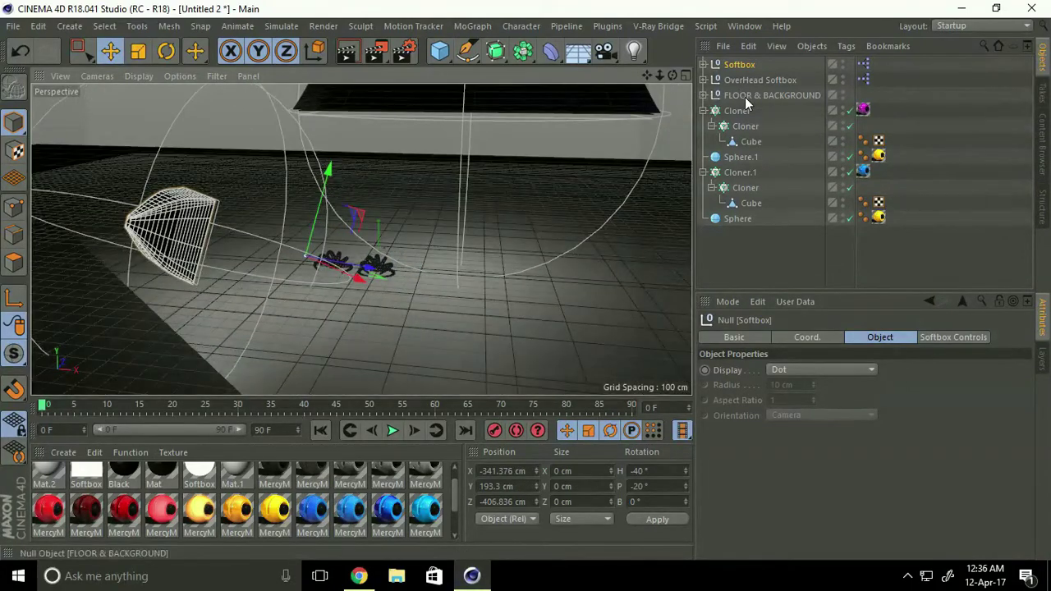
# Lower the FLOOR & BACKGROUND setup beneath the flowers
pyautogui.click(747, 95)
pyautogui.moveTo(384, 159); pyautogui.dragTo(382, 204)
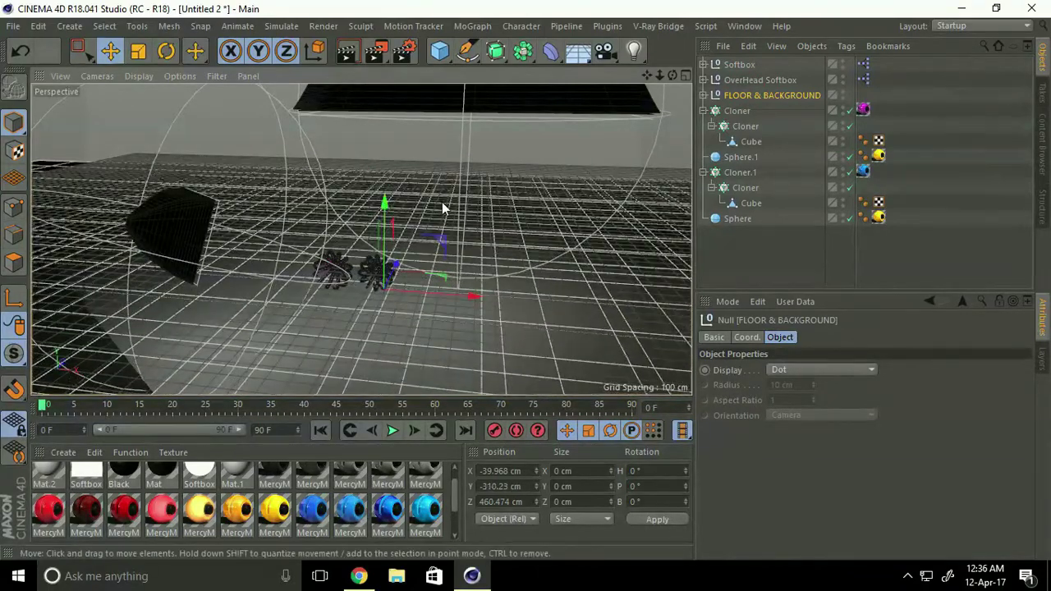
pyautogui.keyDown('alt'); pyautogui.moveTo(446, 206); pyautogui.dragTo(439, 186); pyautogui.keyUp('alt')
# Move the OverHead Softbox along X and Z to sit above the flowers
pyautogui.click(761, 79)
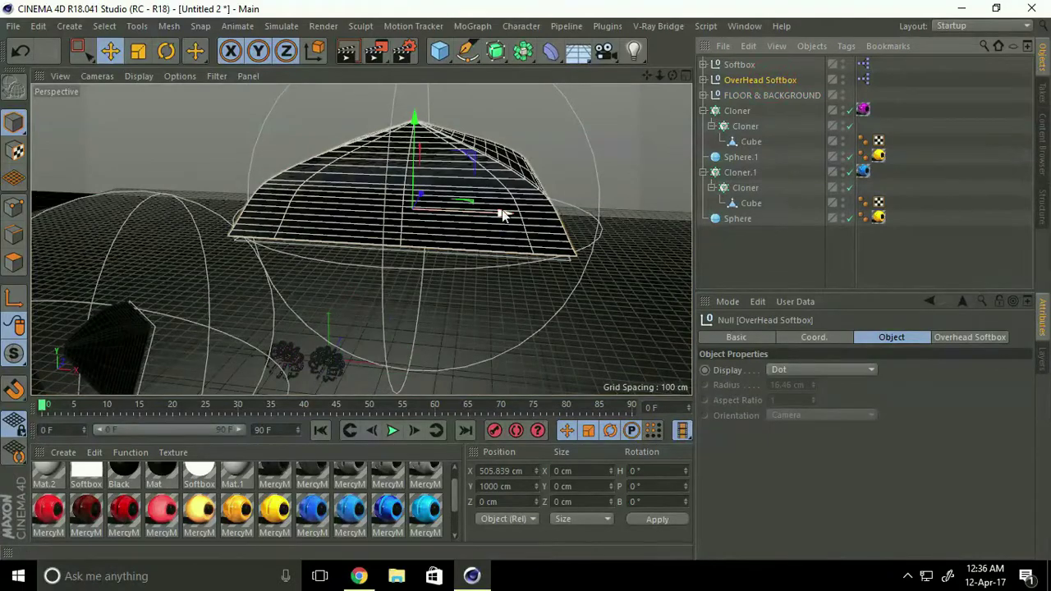
pyautogui.moveTo(499, 211); pyautogui.dragTo(400, 212)
pyautogui.keyDown('alt'); pyautogui.moveTo(393, 248); pyautogui.dragTo(359, 234); pyautogui.keyUp('alt')
pyautogui.scroll(5, 356, 258)
# Add Global Illumination and Ambient Occlusion effects in Render Settings
pyautogui.click(404, 54)
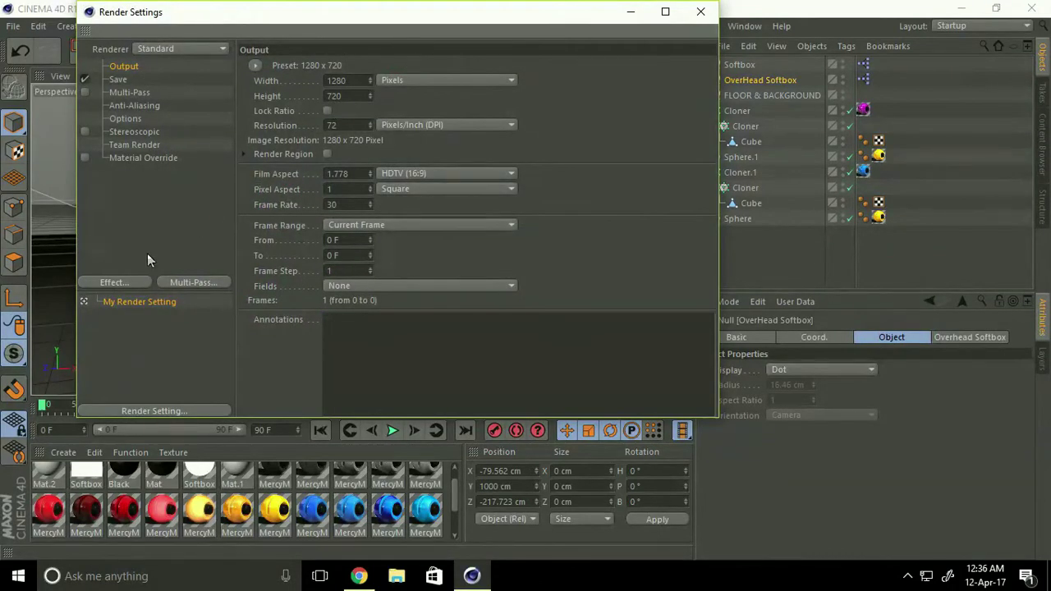
pyautogui.click(112, 284)
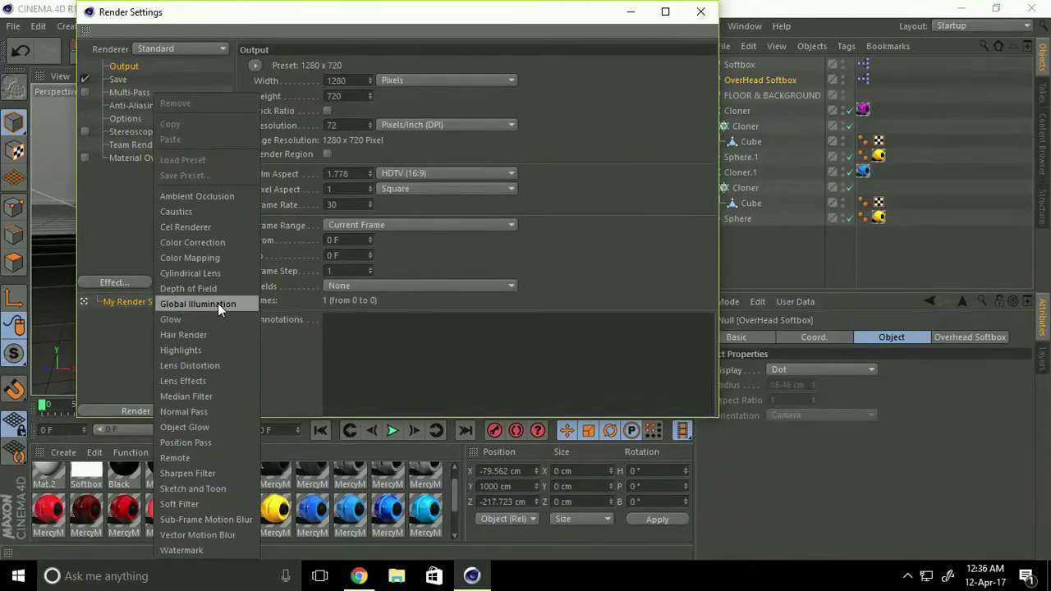
pyautogui.click(232, 303)
pyautogui.click(110, 283)
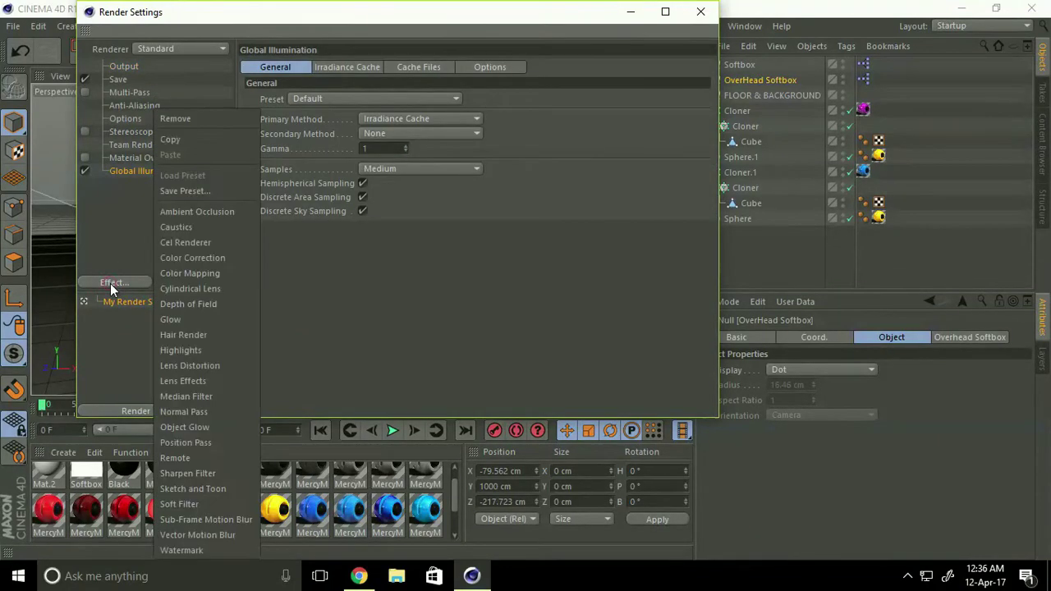
pyautogui.click(216, 214)
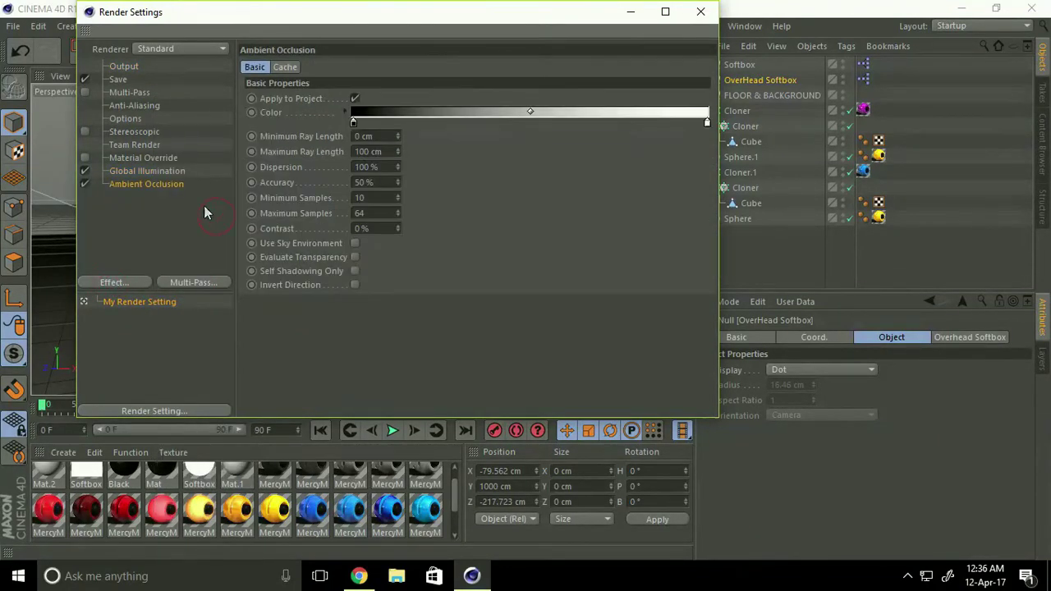
# Set anti-aliasing to Best with a 2x2 Max Level
pyautogui.click(117, 105)
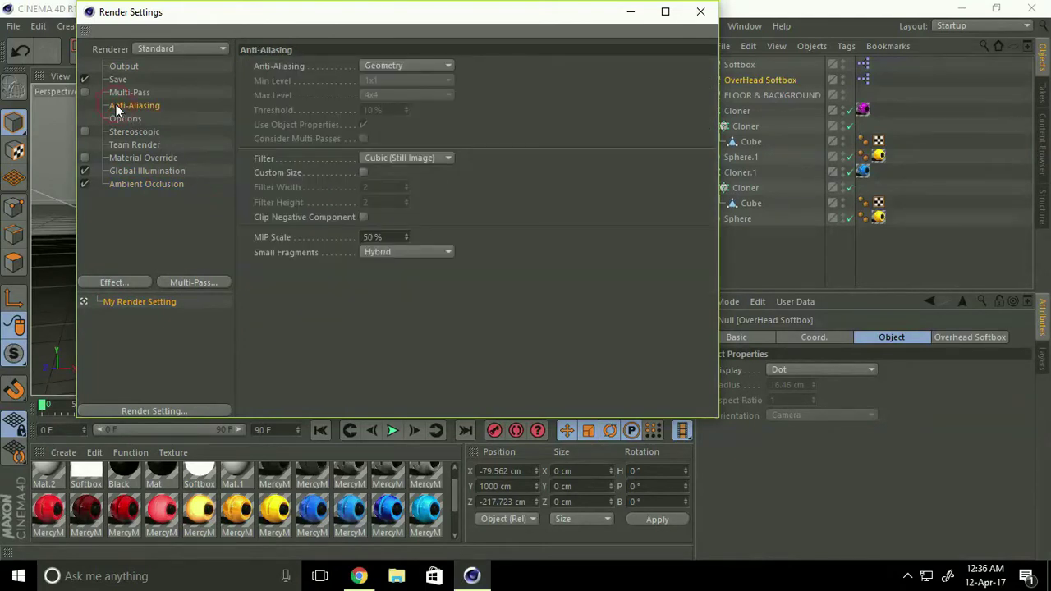
pyautogui.click(378, 66)
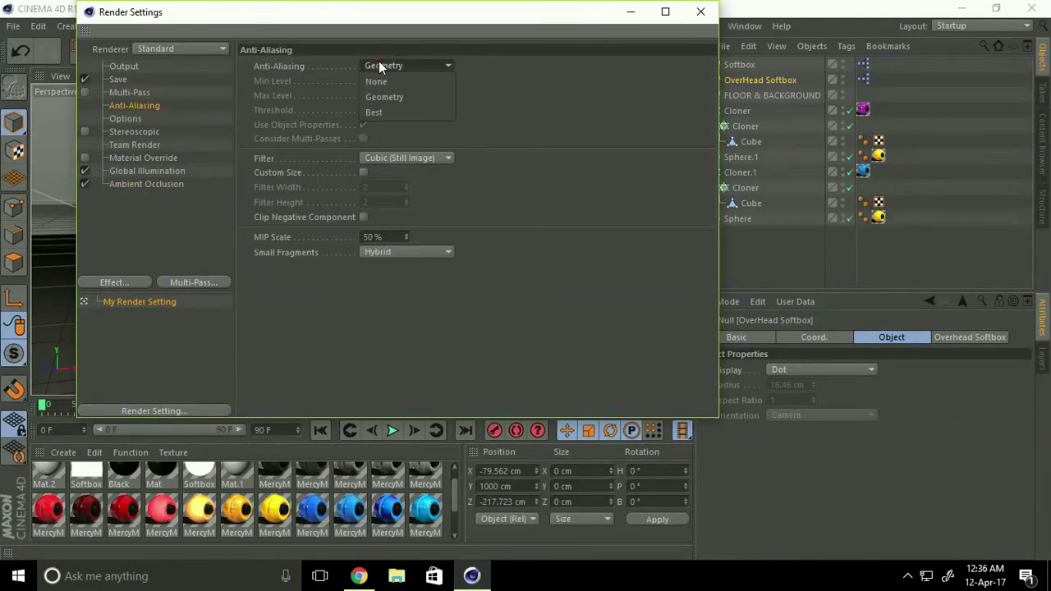
pyautogui.click(378, 111)
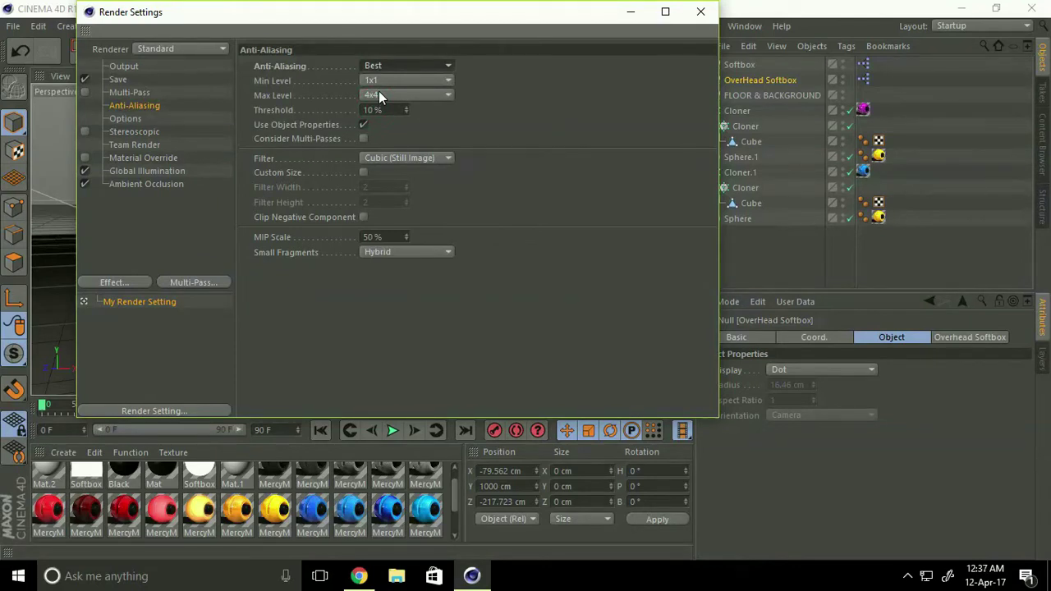
pyautogui.click(378, 93)
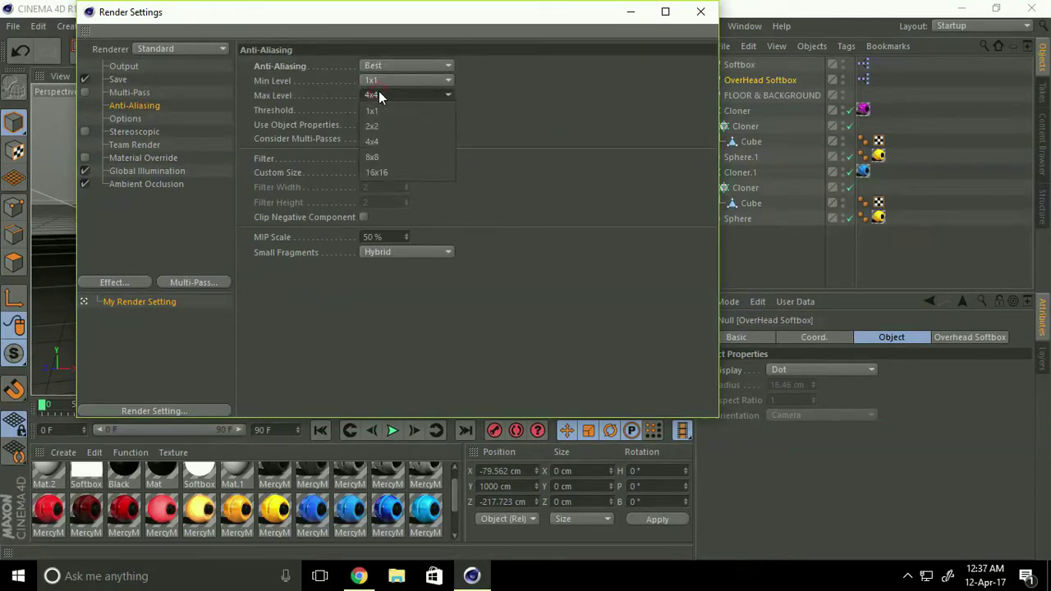
pyautogui.click(384, 123)
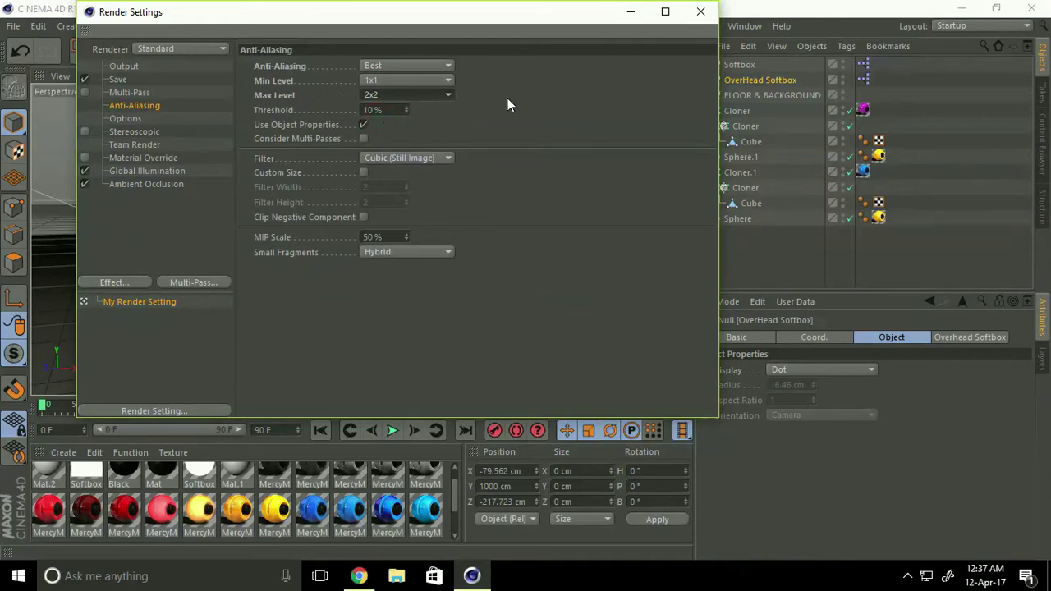
# Render the two flowers to the Picture Viewer, dismissing the missing-texture warning
pyautogui.click(701, 13)
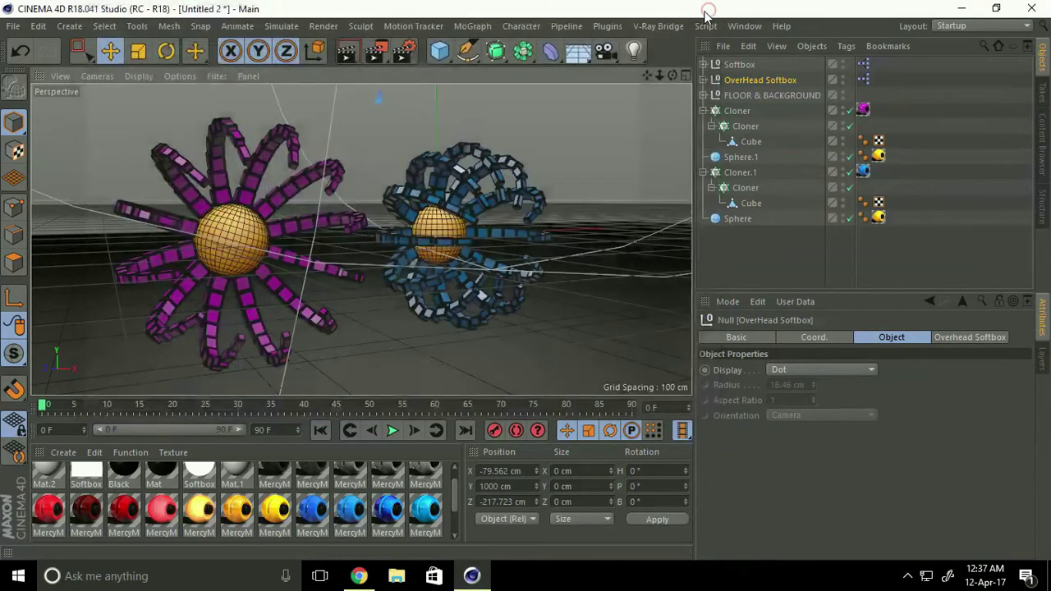
pyautogui.click(376, 54)
pyautogui.click(350, 240)
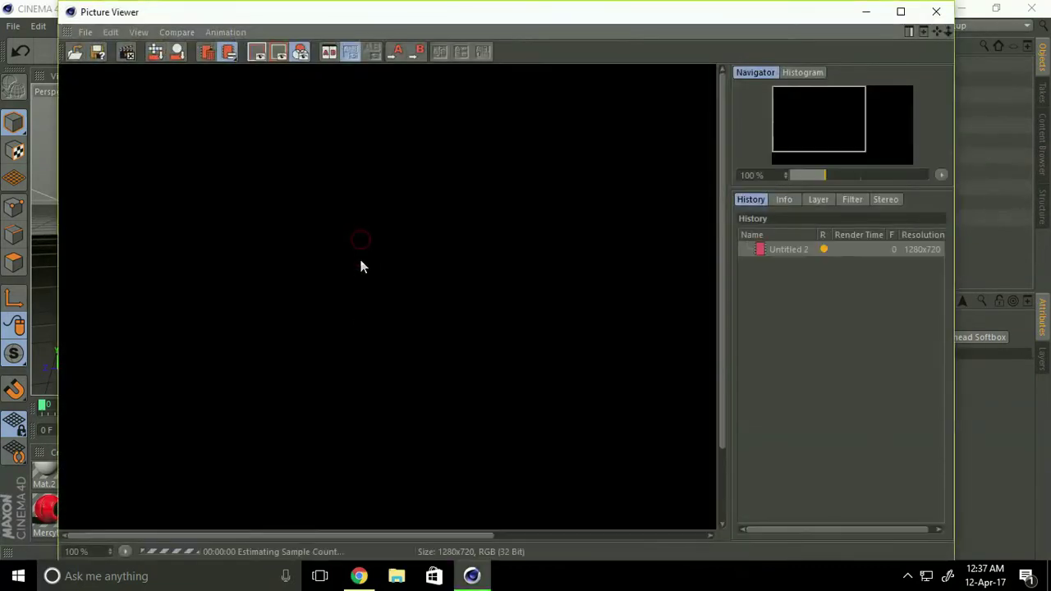